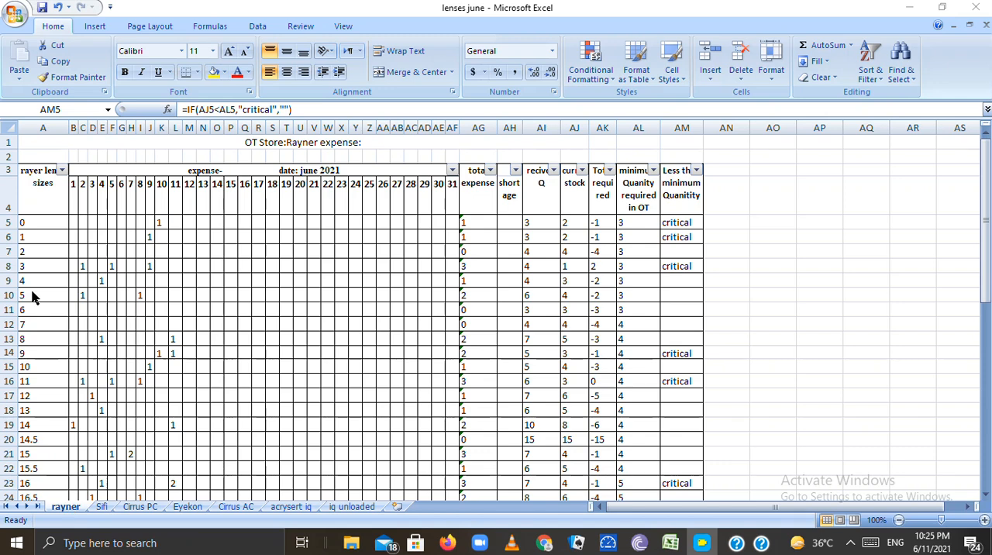
# Examine the Rayner lens sizes header and the first few sizes listed beneath it in column A
pyautogui.click(30, 209)
pyautogui.click(37, 188)
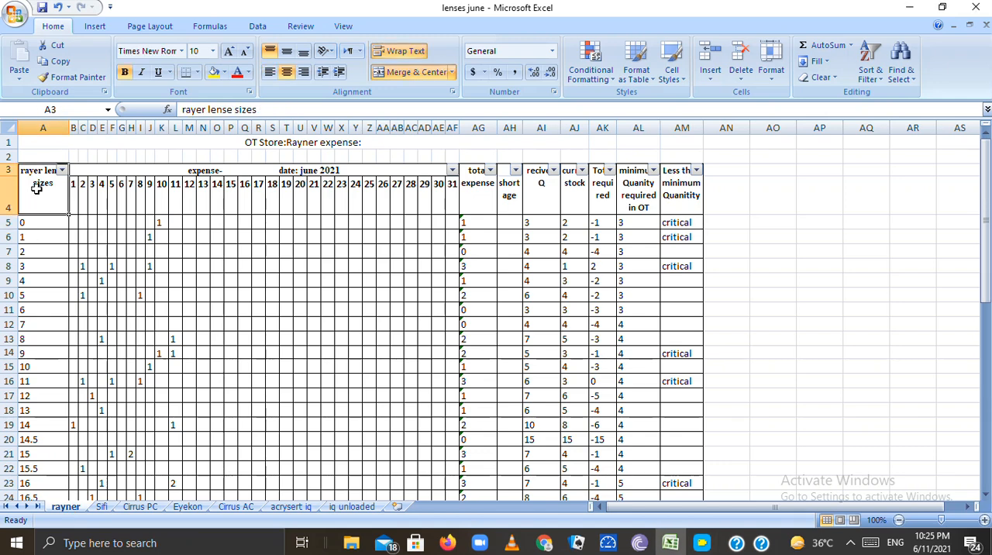
pyautogui.press('Down')
pyautogui.press('Down')
pyautogui.press('Down')
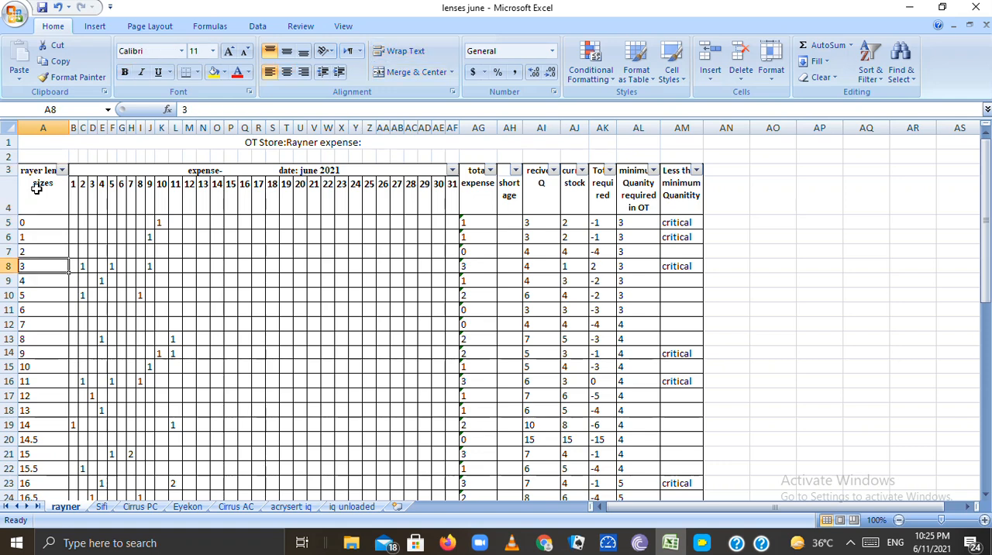
pyautogui.press('Up')
pyautogui.press('Down')
pyautogui.press('Up')
pyautogui.press('Up')
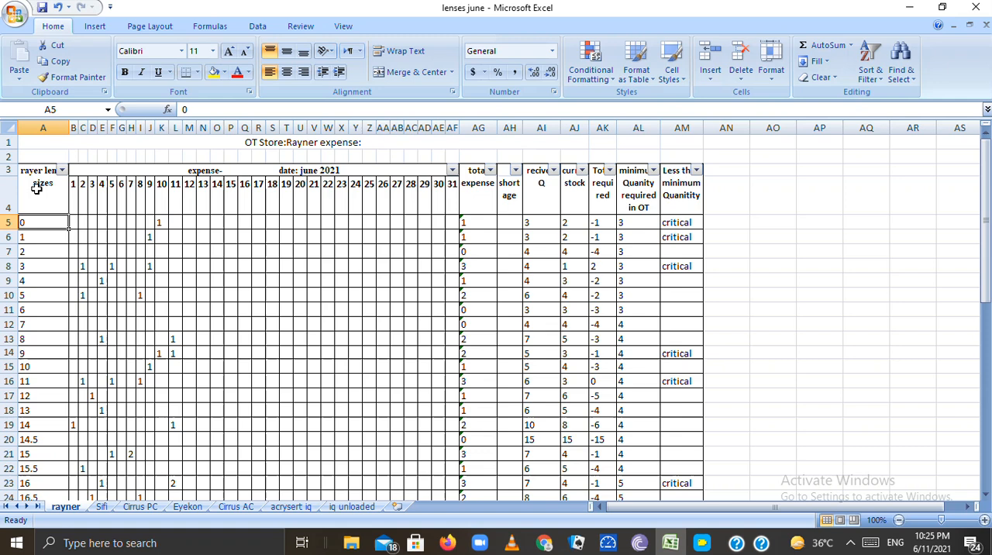
pyautogui.press('Down')
pyautogui.press('Up')
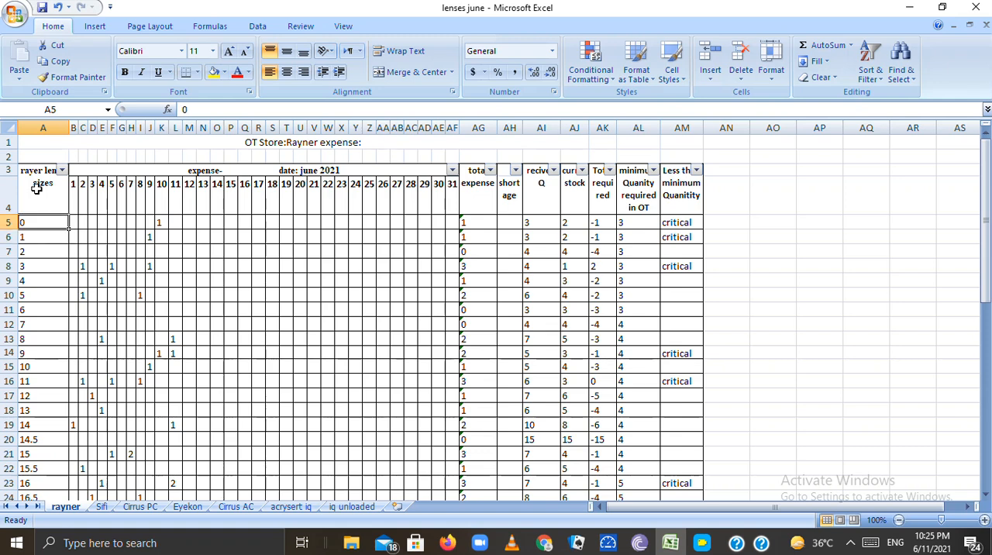
pyautogui.press('Down')
pyautogui.press('Up')
pyautogui.press('Down')
pyautogui.press('Down')
pyautogui.press('Down')
pyautogui.press('Down')
pyautogui.press('Down')
pyautogui.press('Up')
pyautogui.press('Up')
pyautogui.press('Up')
pyautogui.press('Up')
pyautogui.press('Up')
pyautogui.press('Up')
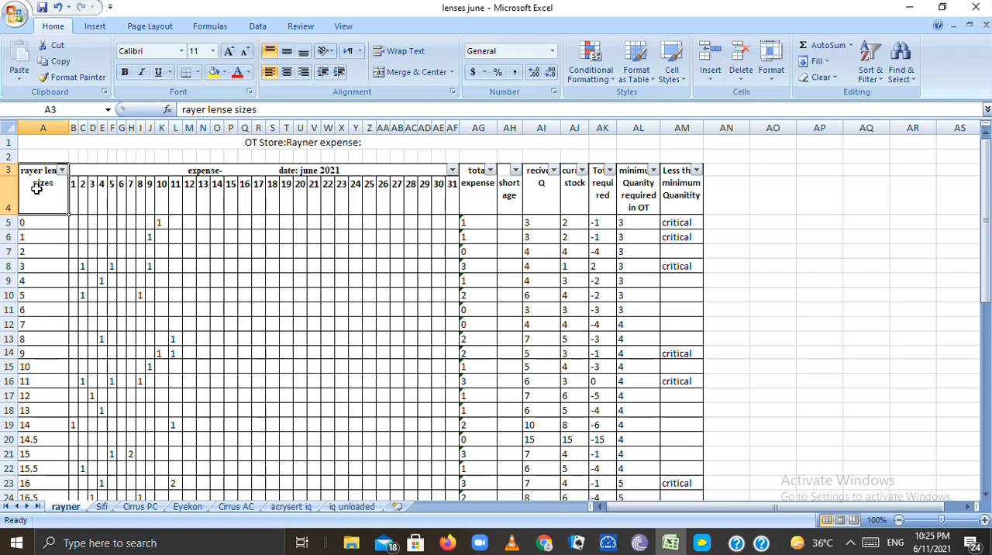
pyautogui.press('Down')
pyautogui.press('Down')
pyautogui.press('Down')
pyautogui.press('Up')
pyautogui.press('Up')
# Look through the whole list of lens sizes in column A down to 33, and return to its header
pyautogui.press('Down')
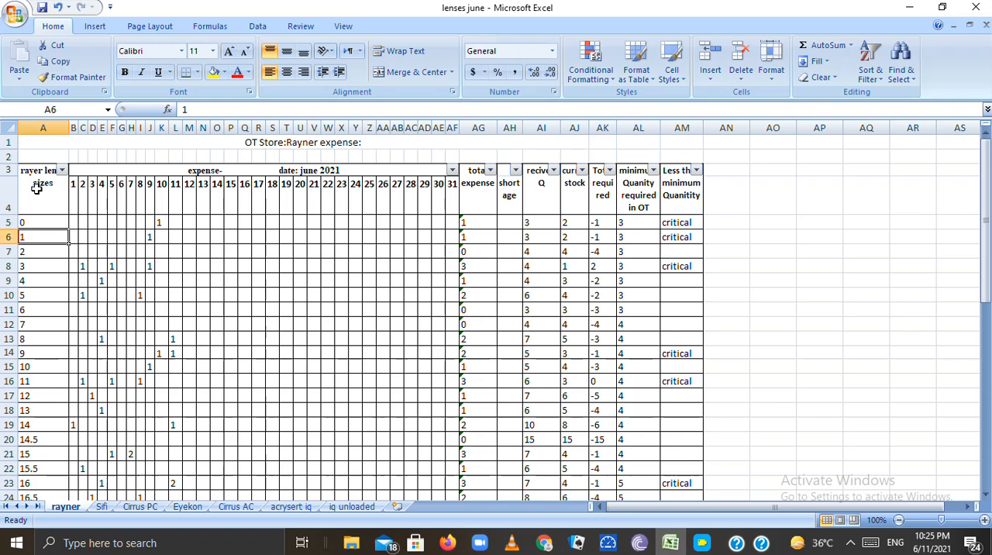
pyautogui.press('Down')
pyautogui.press('Down')
pyautogui.press('Down')
pyautogui.press('Down')
pyautogui.press('Down')
pyautogui.press('Down')
pyautogui.press('Down')
pyautogui.press('Down')
pyautogui.press('Down')
pyautogui.press('Down')
pyautogui.press('Down')
pyautogui.press('Down')
pyautogui.press('Down')
pyautogui.press('Down')
pyautogui.press('Down')
pyautogui.press('Down')
pyautogui.press('Down')
pyautogui.press('Down')
pyautogui.press('Down')
pyautogui.press('Down')
pyautogui.press('Down')
pyautogui.press('Down')
pyautogui.press('Down')
pyautogui.press('Down')
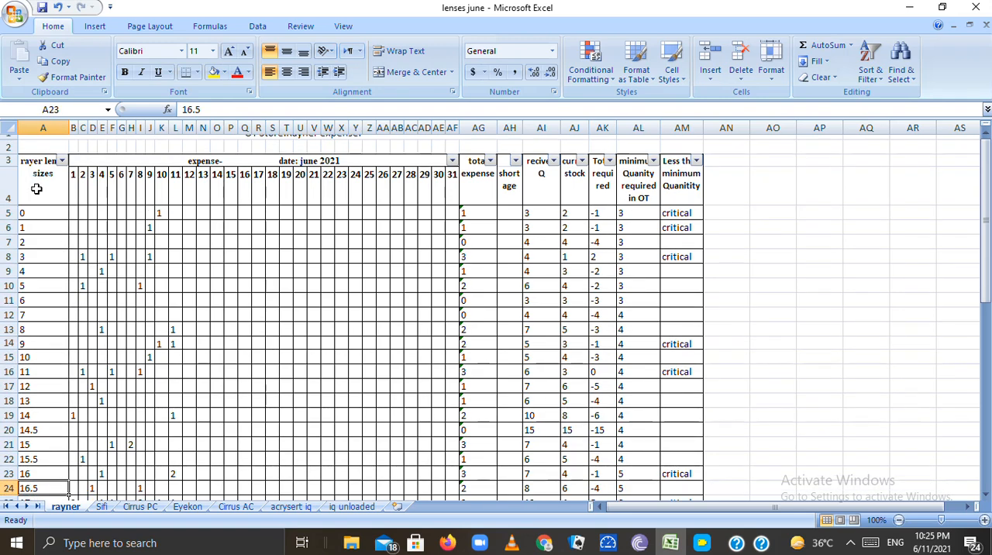
pyautogui.press('Up')
pyautogui.press('Up')
pyautogui.press('Up')
pyautogui.press('Up')
pyautogui.press('Up')
pyautogui.press('Up')
pyautogui.press('Up')
pyautogui.press('Down')
pyautogui.press('Down')
pyautogui.press('Down')
pyautogui.press('Down')
pyautogui.press('Down')
pyautogui.press('Down')
pyautogui.press('Down')
pyautogui.press('Down')
pyautogui.press('Down')
pyautogui.press('Down')
pyautogui.press('Down')
pyautogui.press('Down')
pyautogui.press('Down')
pyautogui.press('Down')
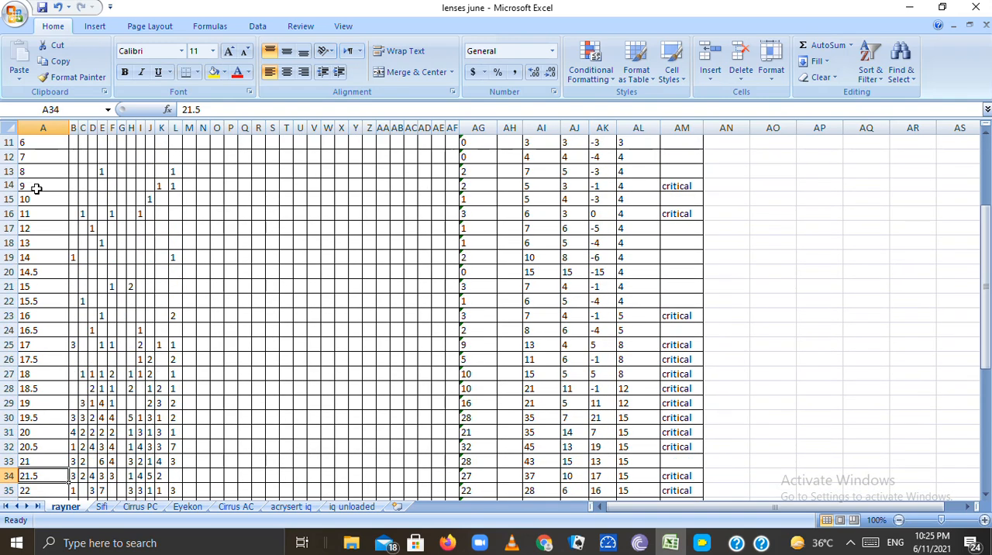
pyautogui.press('Up')
pyautogui.press('Up')
pyautogui.press('Up')
pyautogui.press('Up')
pyautogui.press('Up')
pyautogui.press('Up')
pyautogui.press('Down')
pyautogui.press('Down')
pyautogui.press('Down')
pyautogui.press('Down')
pyautogui.press('Down')
pyautogui.press('Down')
pyautogui.press('Down')
pyautogui.press('Down')
pyautogui.press('Down')
pyautogui.press('Down')
pyautogui.press('Down')
pyautogui.press('Down')
pyautogui.press('Down')
pyautogui.press('Down')
pyautogui.press('Down')
pyautogui.press('Down')
pyautogui.press('Down')
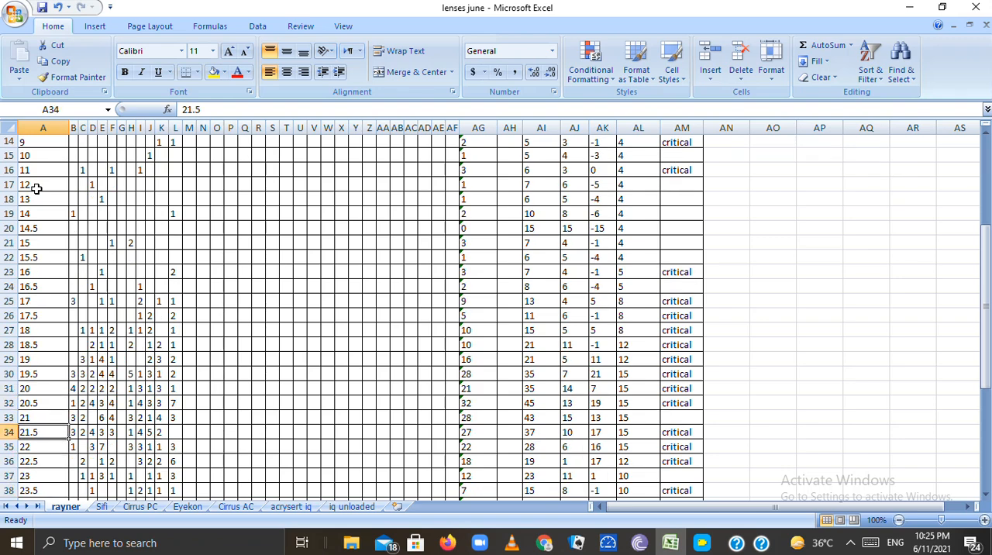
pyautogui.press('Up')
pyautogui.press('Down')
pyautogui.press('Down')
pyautogui.press('Down')
pyautogui.press('Down')
pyautogui.press('Down')
pyautogui.press('Down')
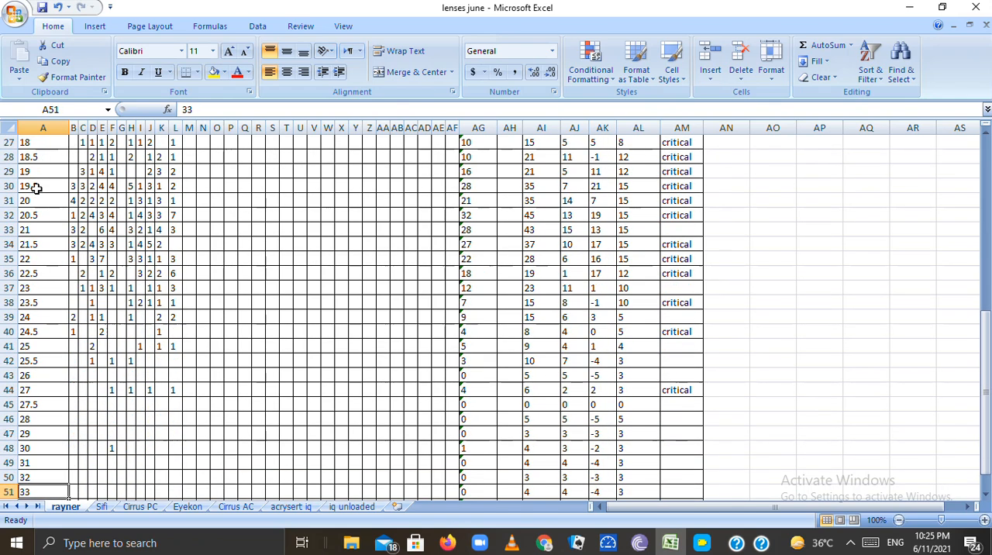
pyautogui.press('Up')
pyautogui.press('Up')
pyautogui.press('Up')
pyautogui.press('Up')
pyautogui.press('Up')
pyautogui.press('Up')
pyautogui.press('Up')
pyautogui.press('Up')
pyautogui.press('Up')
pyautogui.press('Up')
pyautogui.press('Up')
pyautogui.press('Up')
pyautogui.press('Up')
pyautogui.press('Up')
pyautogui.press('Up')
pyautogui.press('Up')
pyautogui.press('Up')
pyautogui.press('Up')
pyautogui.press('Up')
pyautogui.press('Up')
pyautogui.press('Up')
pyautogui.press('Up')
pyautogui.press('Up')
pyautogui.press('Up')
pyautogui.press('Up')
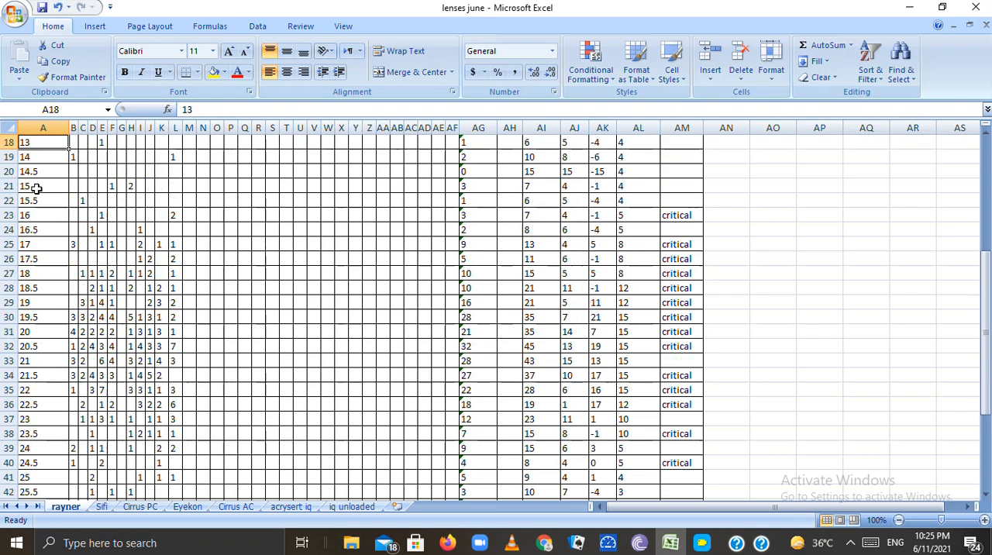
pyautogui.press('Up')
pyautogui.press('Up')
pyautogui.press('Up')
pyautogui.press('Up')
pyautogui.press('Up')
pyautogui.press('Down')
pyautogui.press('Down')
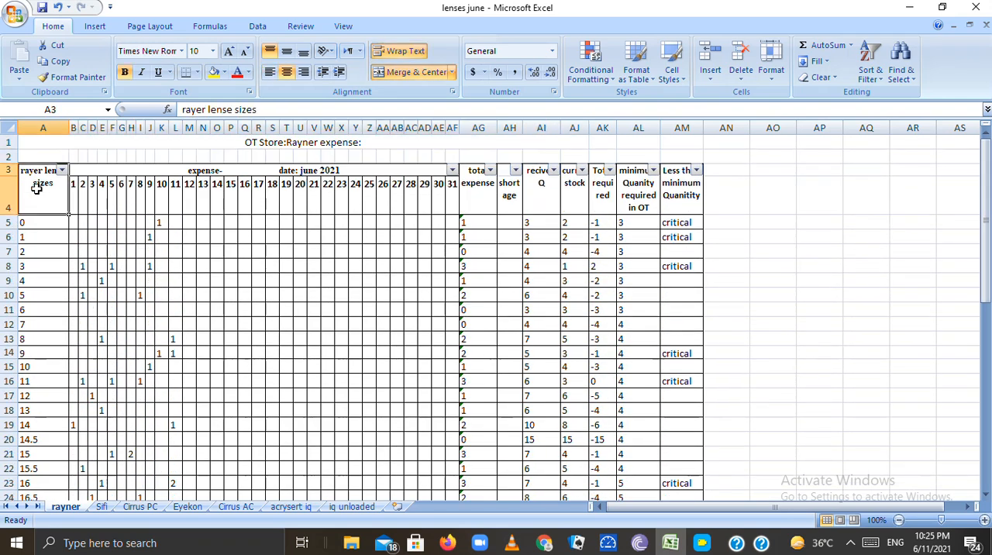
# Examine the June 2021 expense header and its day columns from 1 through 31
pyautogui.press('Right')
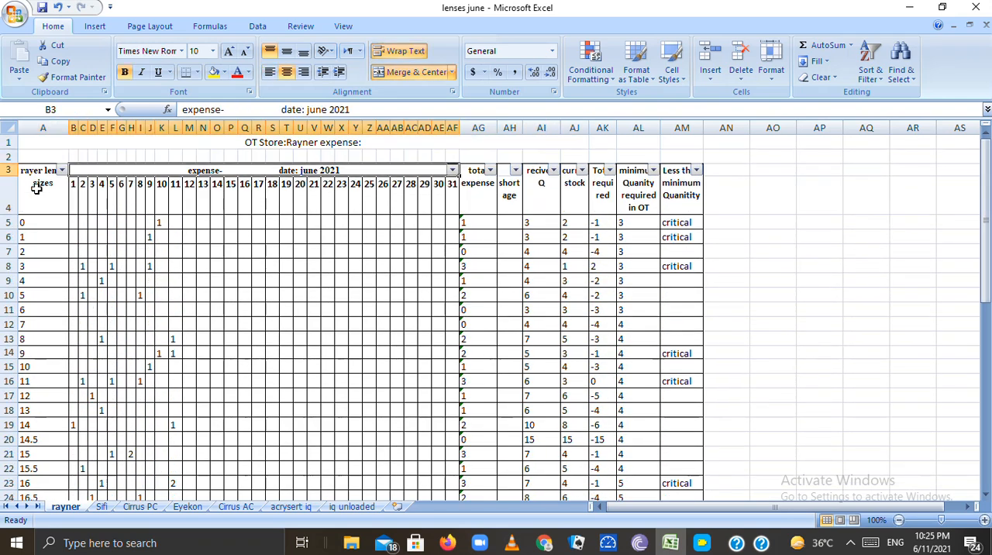
pyautogui.click(80, 194)
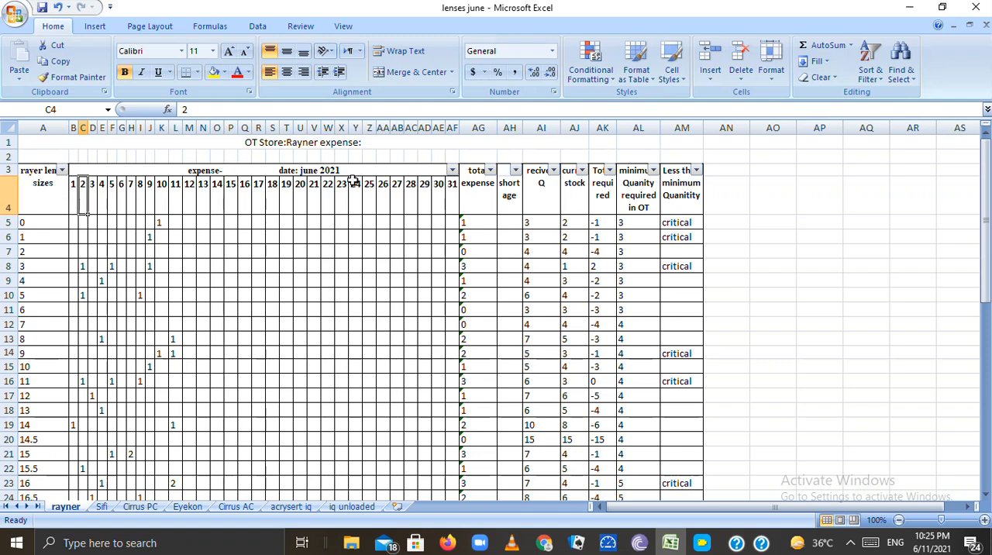
pyautogui.click(72, 203)
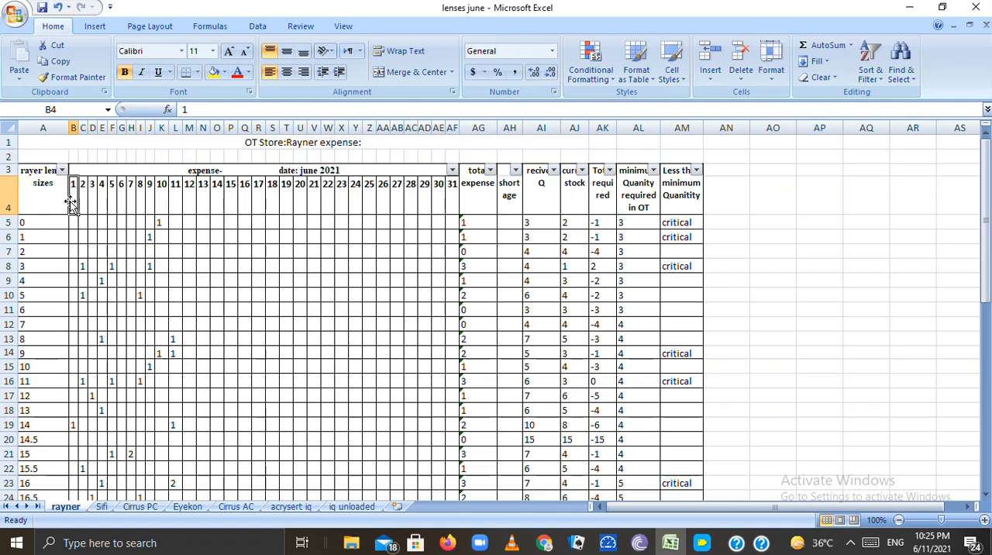
pyautogui.press('Right')
pyautogui.press('Right')
pyautogui.press('Right')
pyautogui.press('Right')
pyautogui.press('Right')
pyautogui.press('Right')
pyautogui.press('Right')
pyautogui.press('Right')
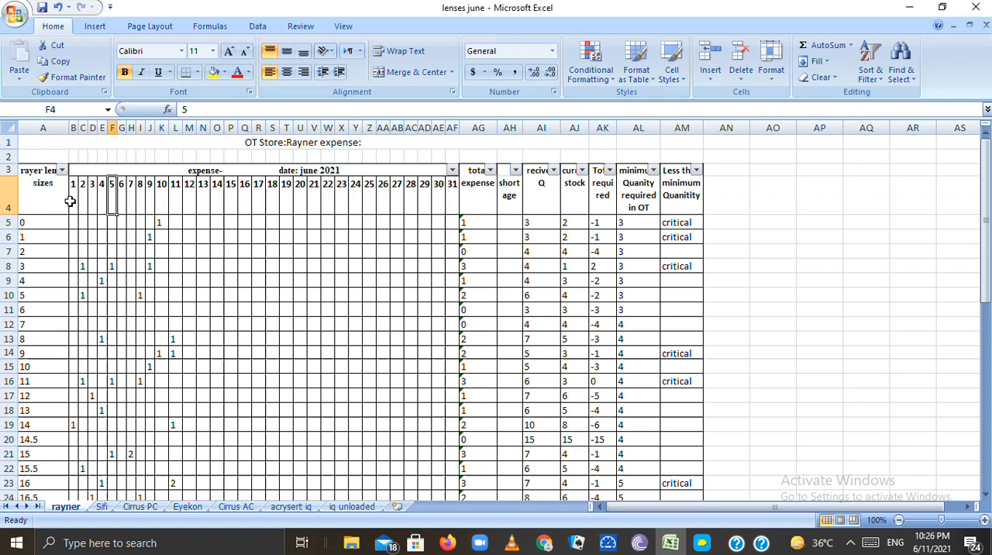
pyautogui.press('Right')
pyautogui.press('Right')
pyautogui.press('Right')
pyautogui.press('Right')
pyautogui.press('Right')
pyautogui.press('Right')
pyautogui.press('Right')
pyautogui.press('Right')
pyautogui.press('Right')
pyautogui.press('Right')
pyautogui.press('Right')
pyautogui.press('Right')
pyautogui.press('Right')
pyautogui.press('Right')
pyautogui.press('Right')
pyautogui.press('Right')
pyautogui.press('Right')
pyautogui.press('Right')
pyautogui.press('Right')
pyautogui.press('Right')
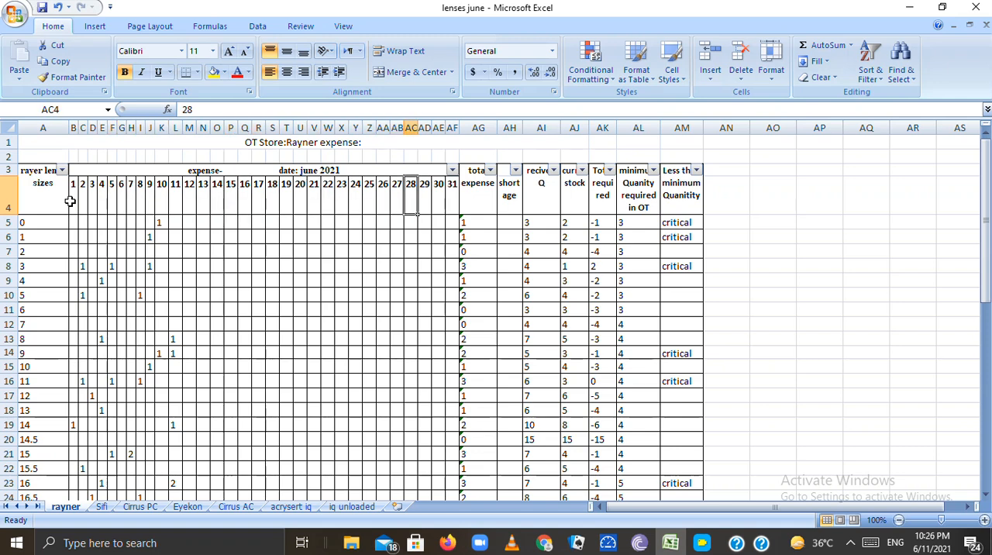
pyautogui.press('Right')
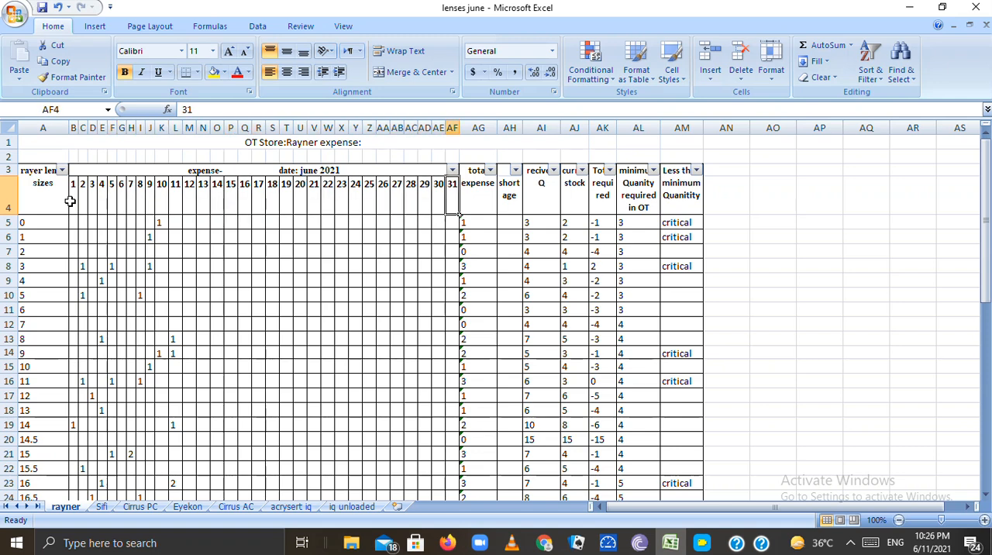
# Examine how the rows for lens sizes 0 and 1 line up with the daily expense columns
pyautogui.click(72, 223)
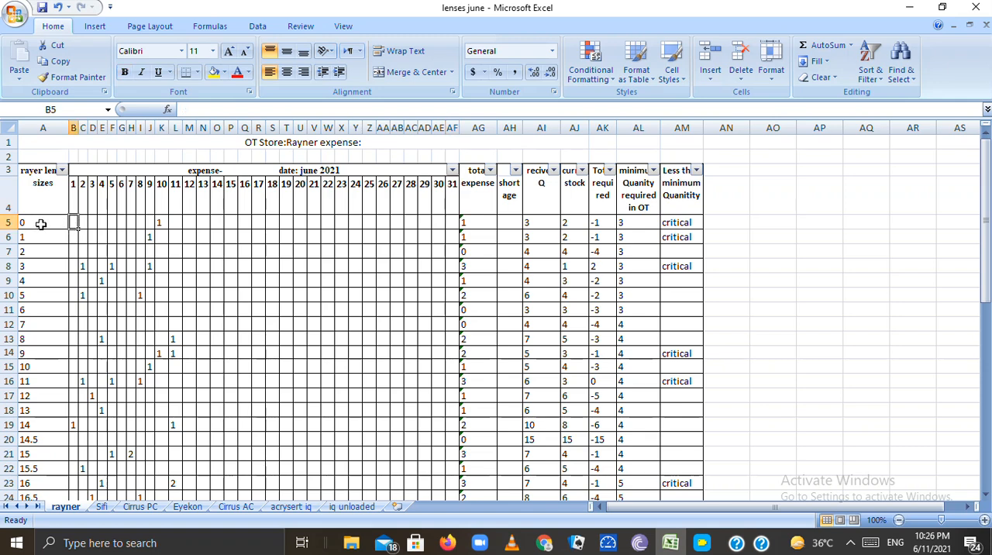
pyautogui.click(41, 223)
pyautogui.click(73, 205)
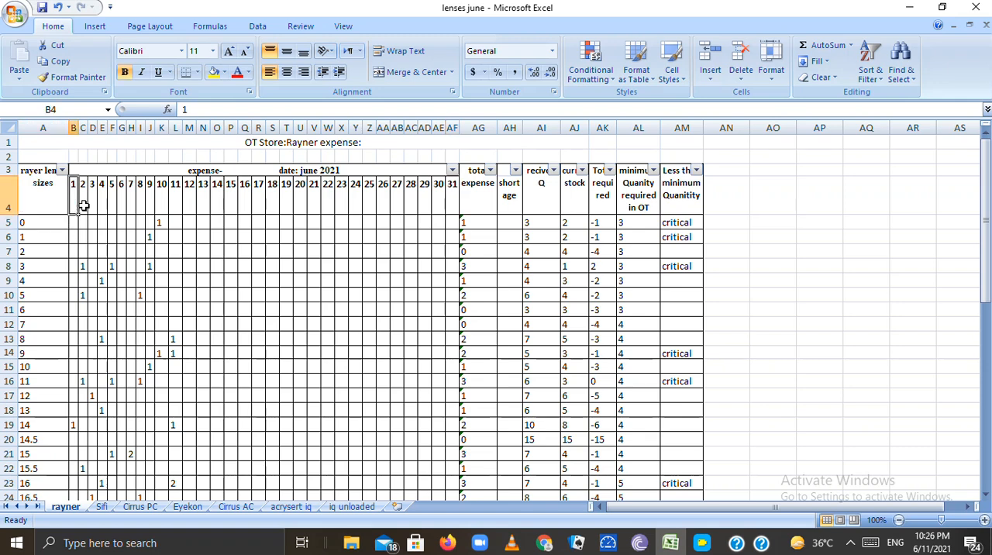
pyautogui.click(450, 204)
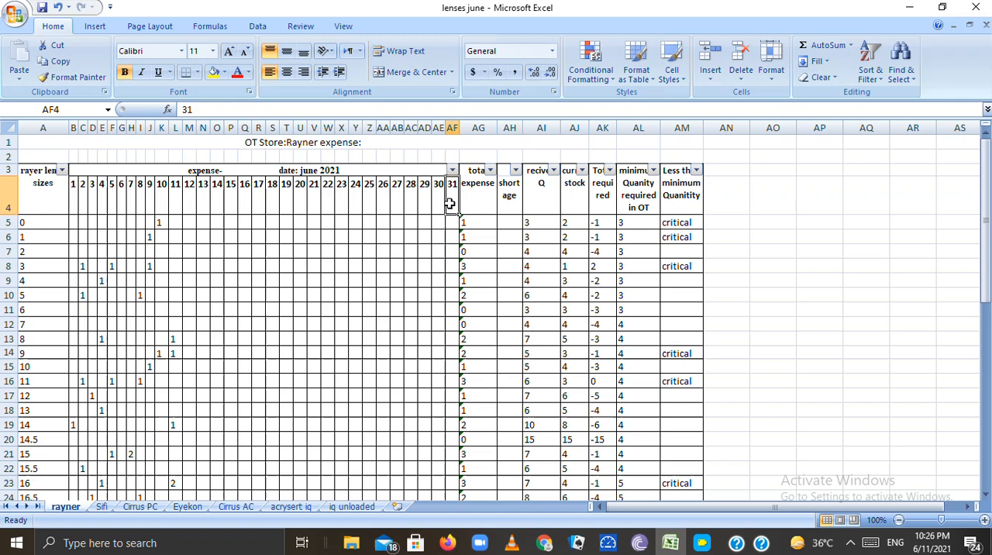
pyautogui.click(39, 223)
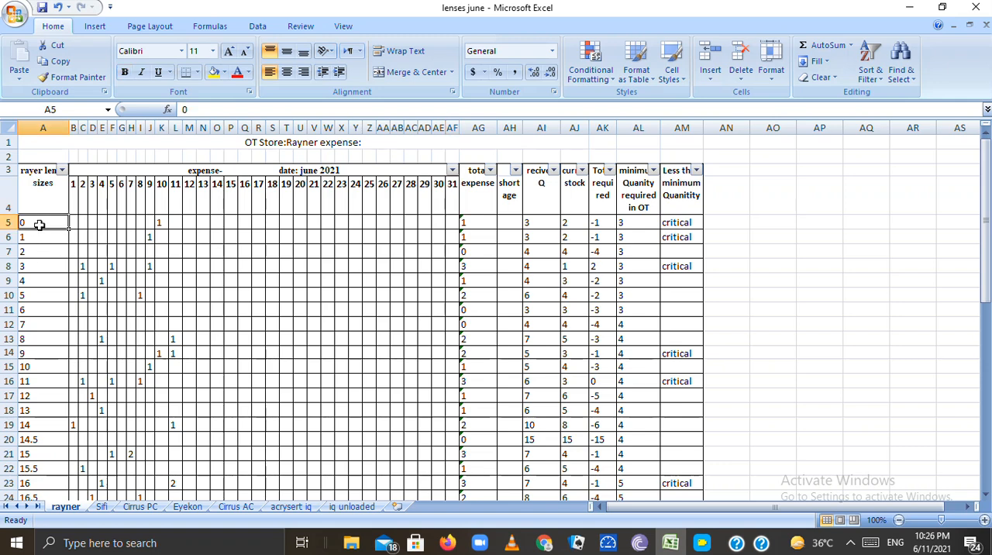
pyautogui.click(36, 235)
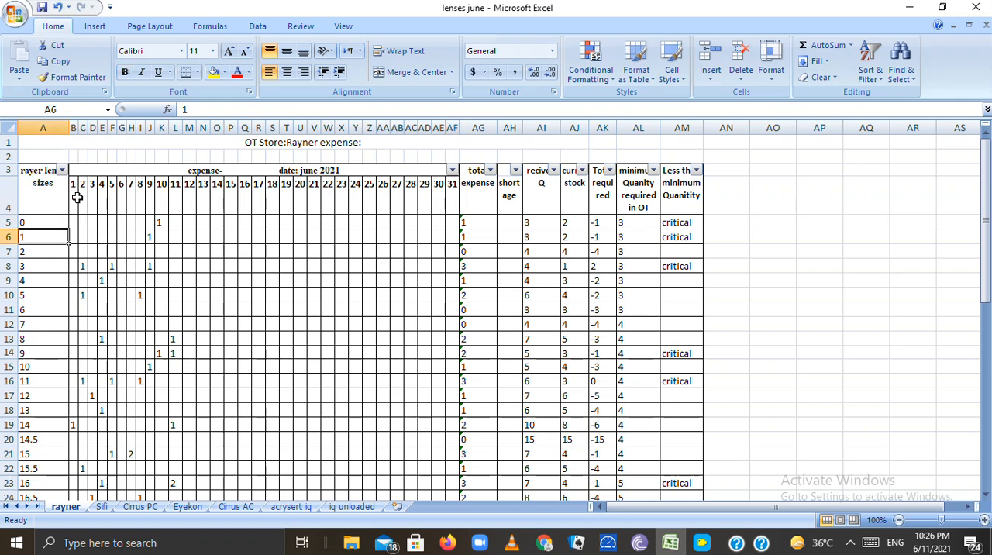
pyautogui.click(77, 198)
pyautogui.click(74, 222)
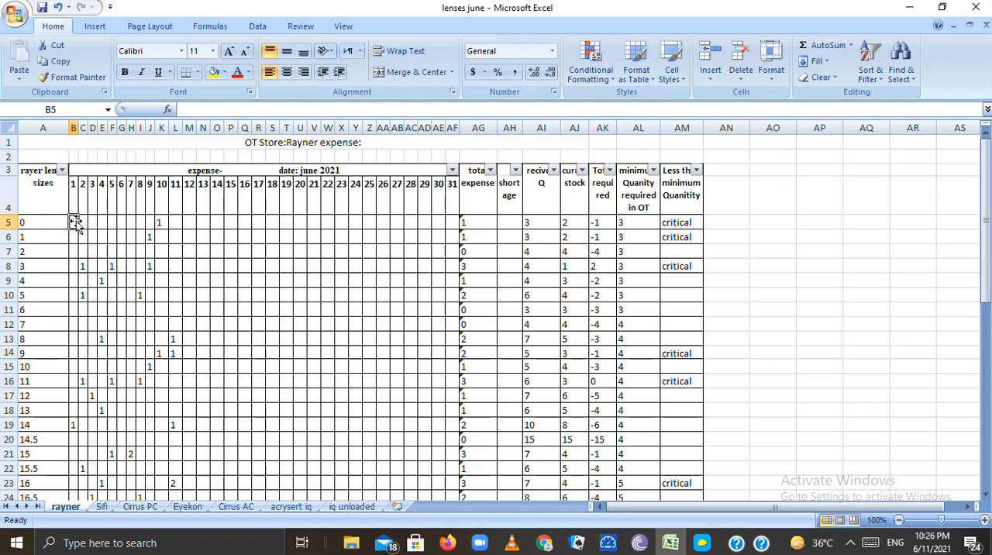
# Inspect the expense entries for lens size 14 on day 1 and for sizes 3 and 5 on day 2
pyautogui.click(53, 425)
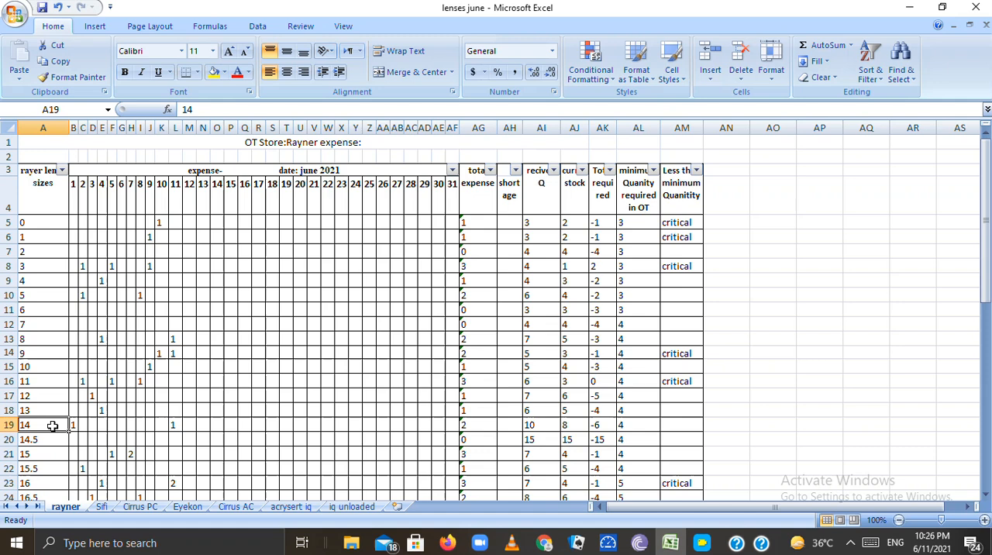
pyautogui.click(74, 425)
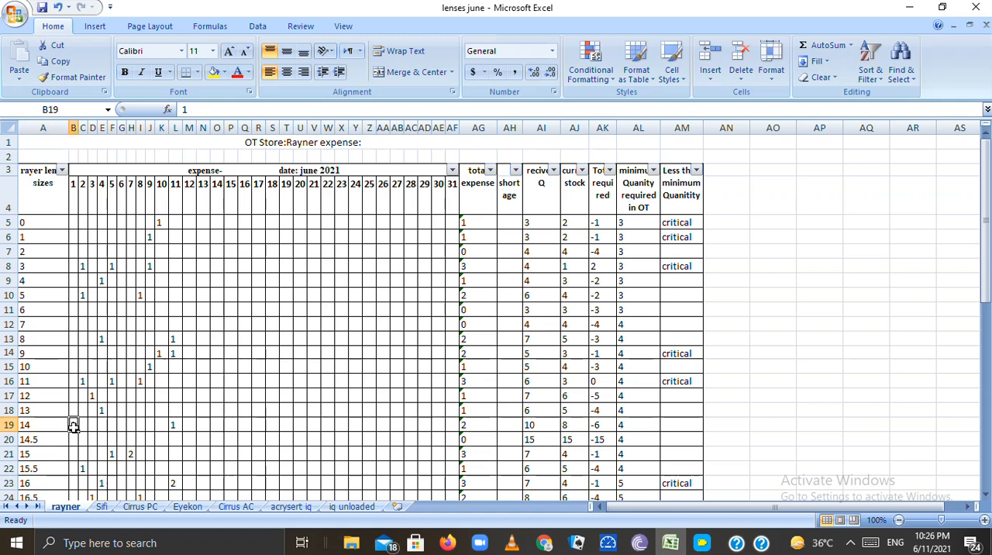
pyautogui.click(82, 268)
pyautogui.click(82, 295)
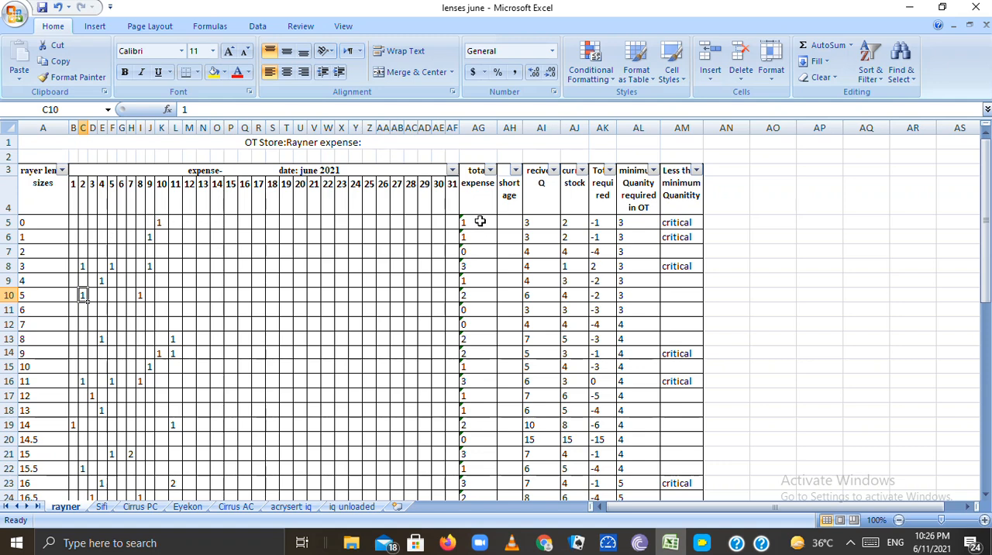
# Examine the total expense, shortage, received quantity and current stock column headers
pyautogui.click(479, 198)
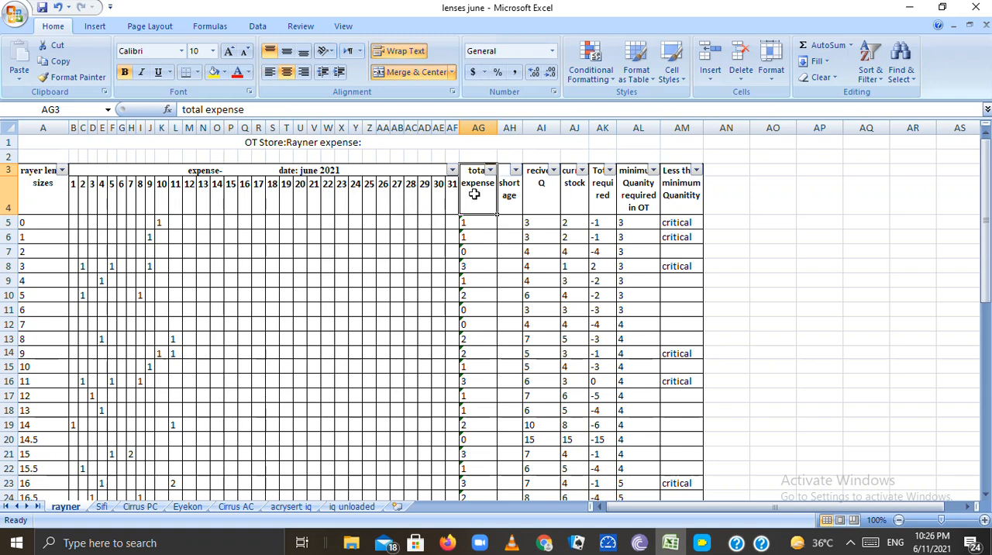
pyautogui.press('Right')
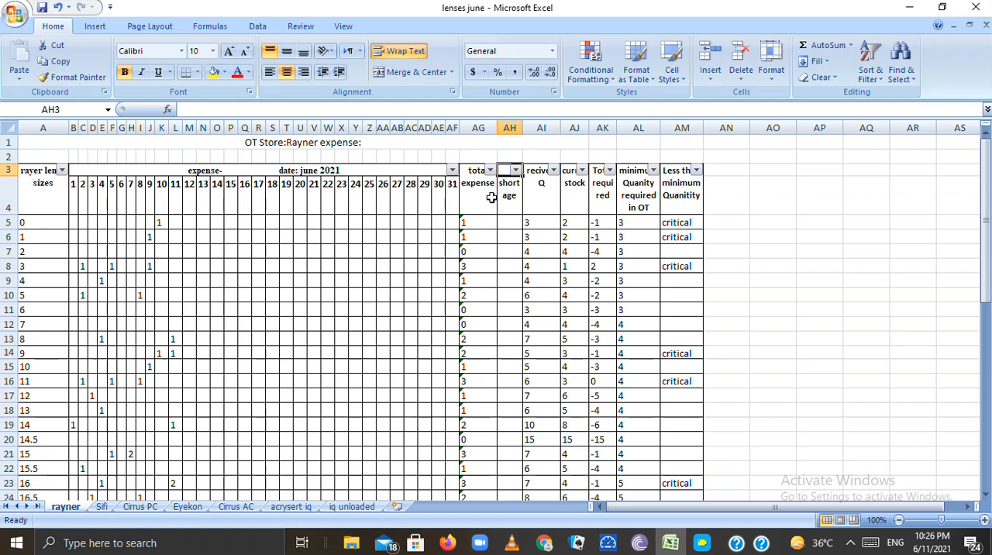
pyautogui.click(492, 197)
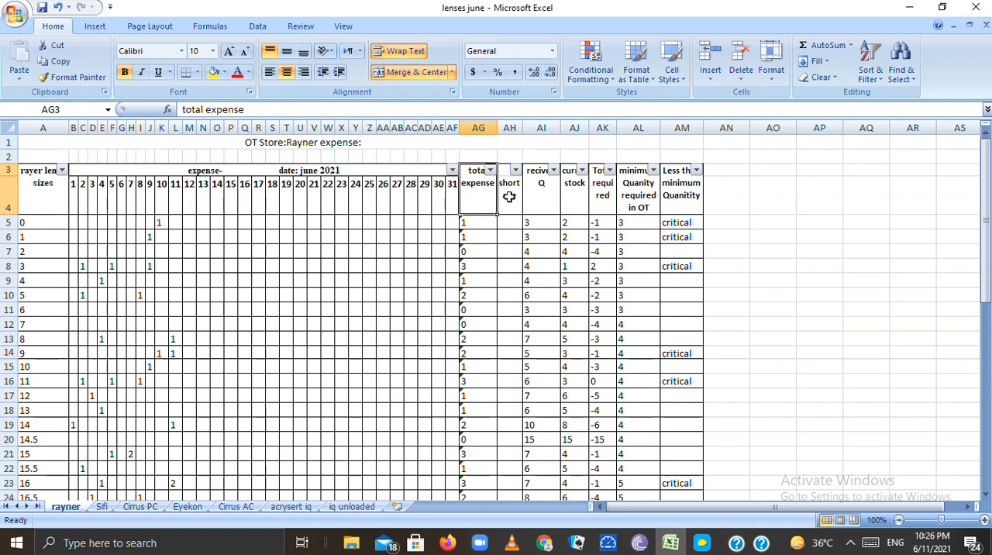
pyautogui.click(509, 198)
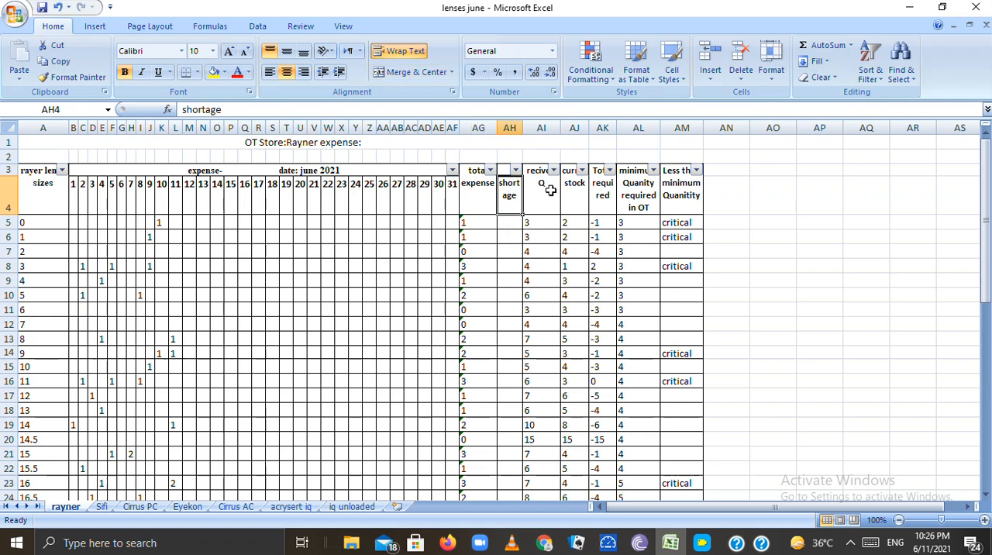
pyautogui.click(548, 196)
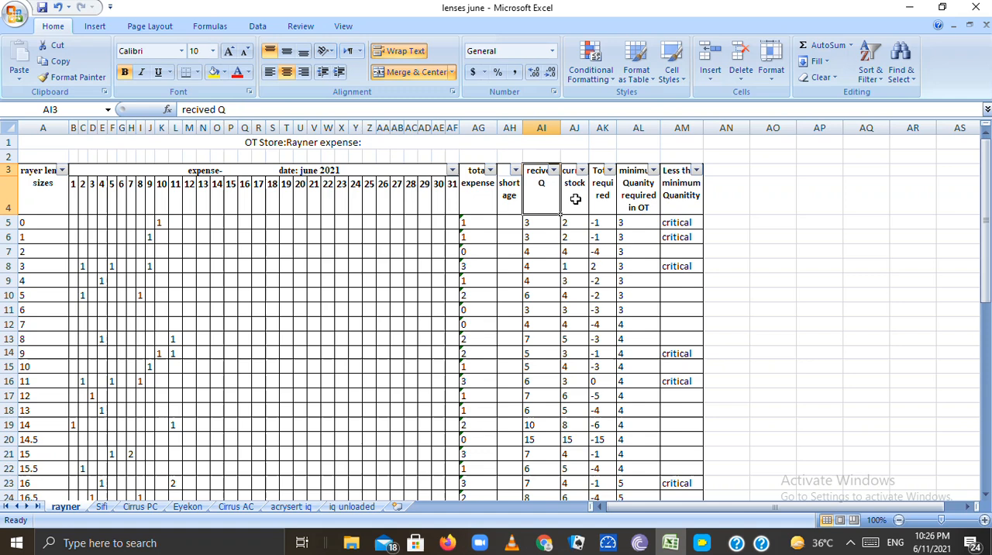
pyautogui.click(575, 199)
# Widen the Total required column until its full header fits, and select the minimum quantity required in OT header
pyautogui.click(600, 200)
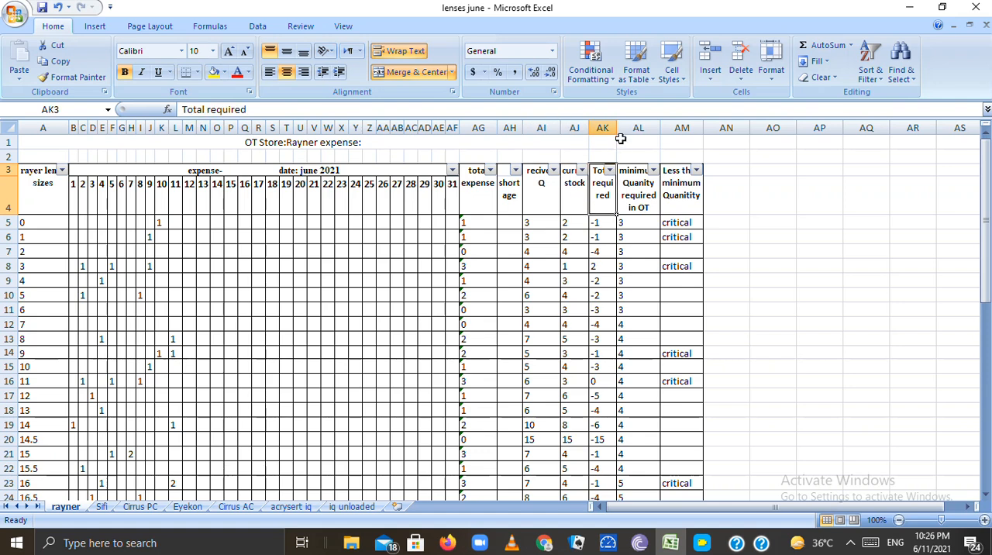
pyautogui.moveTo(618, 133); pyautogui.dragTo(640, 132)
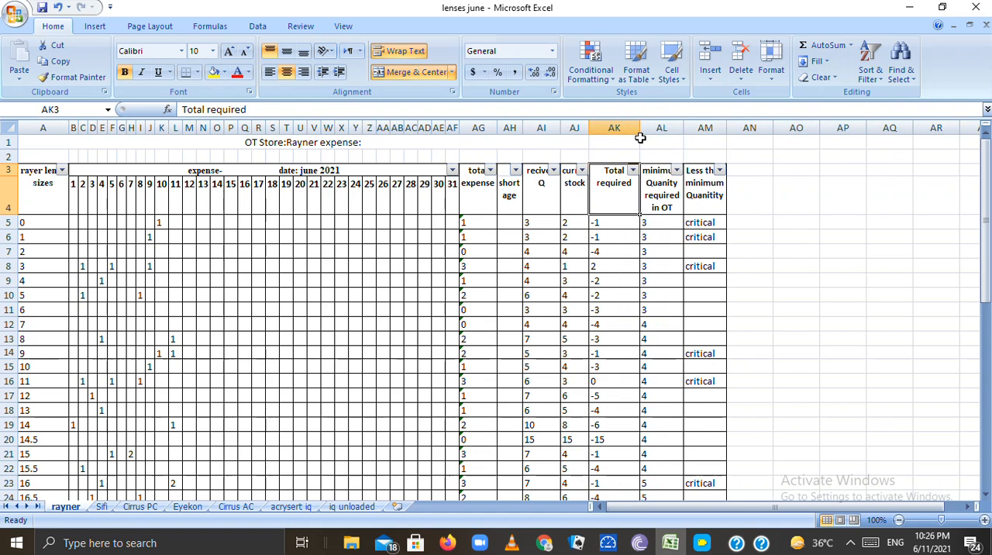
pyautogui.click(651, 193)
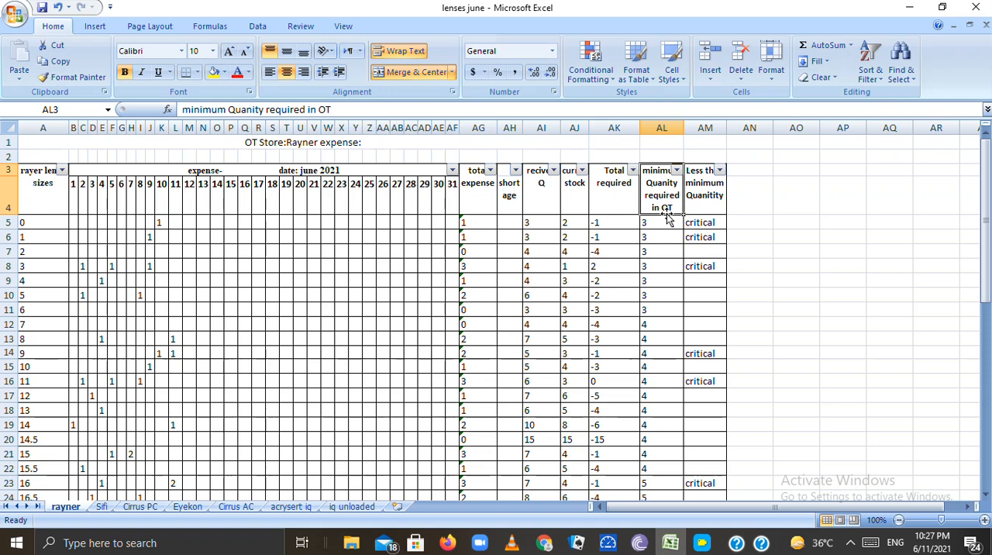
# Examine the minimum quantity required in OT for lens sizes 0 through 18
pyautogui.click(651, 225)
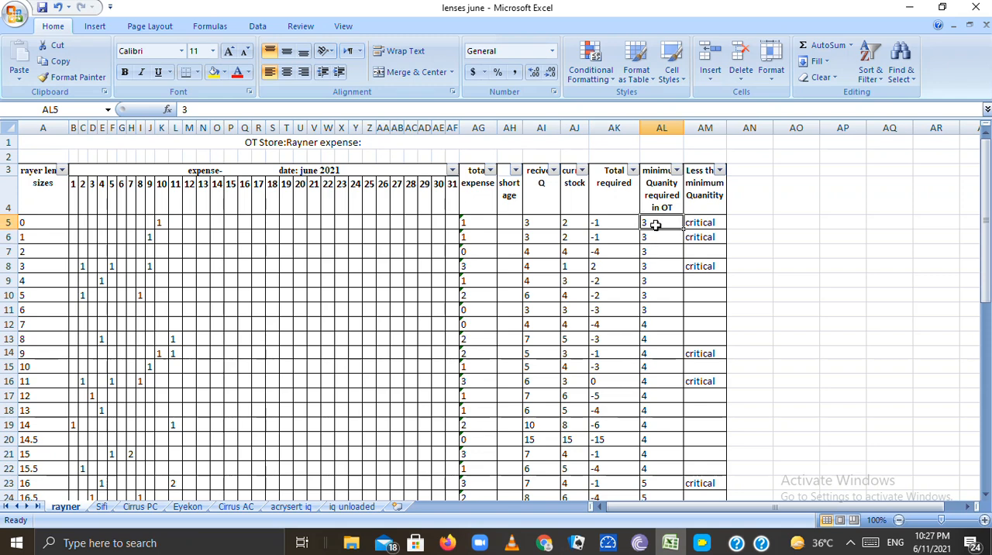
pyautogui.press('Down')
pyautogui.press('Down')
pyautogui.press('Down')
pyautogui.press('Down')
pyautogui.press('Down')
pyautogui.press('Down')
pyautogui.press('Up')
pyautogui.press('Up')
pyautogui.press('Down')
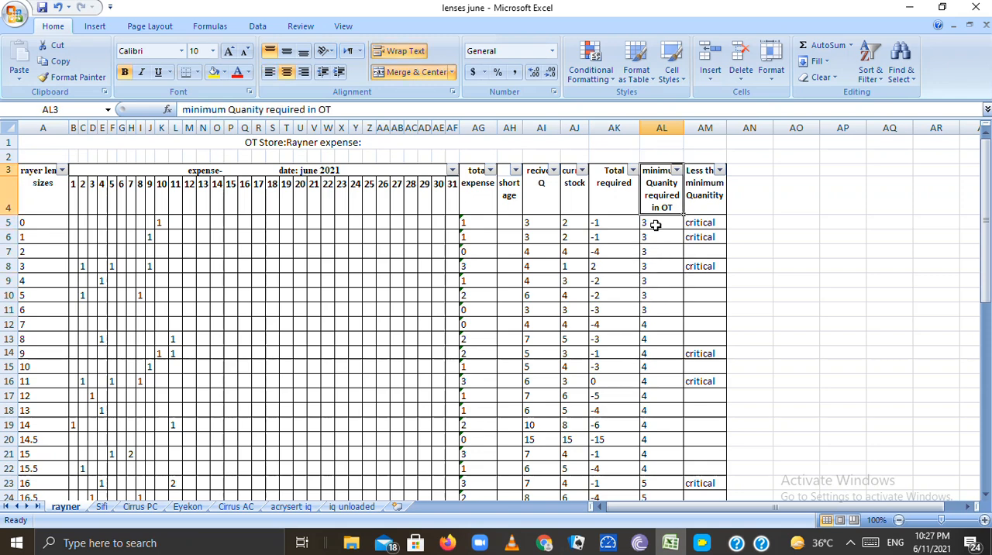
pyautogui.press('Down')
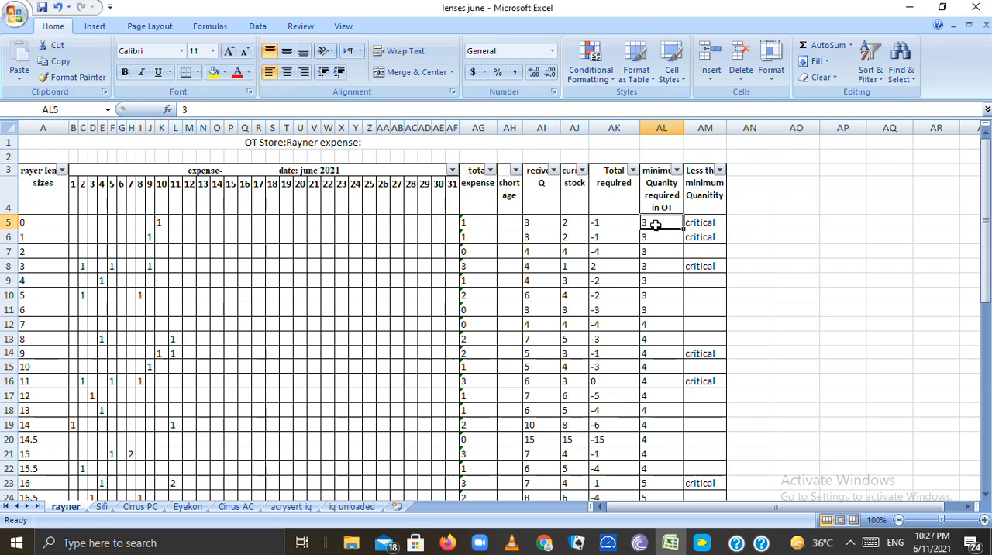
pyautogui.press('Down')
pyautogui.press('Down')
pyautogui.press('Down')
pyautogui.press('Down')
pyautogui.press('Down')
pyautogui.press('Down')
pyautogui.press('Down')
pyautogui.press('Down')
pyautogui.press('Down')
pyautogui.press('Down')
pyautogui.press('Down')
pyautogui.press('Down')
pyautogui.press('Down')
pyautogui.press('Down')
pyautogui.press('Down')
pyautogui.press('Down')
pyautogui.press('Down')
pyautogui.press('Down')
pyautogui.press('Down')
pyautogui.press('Down')
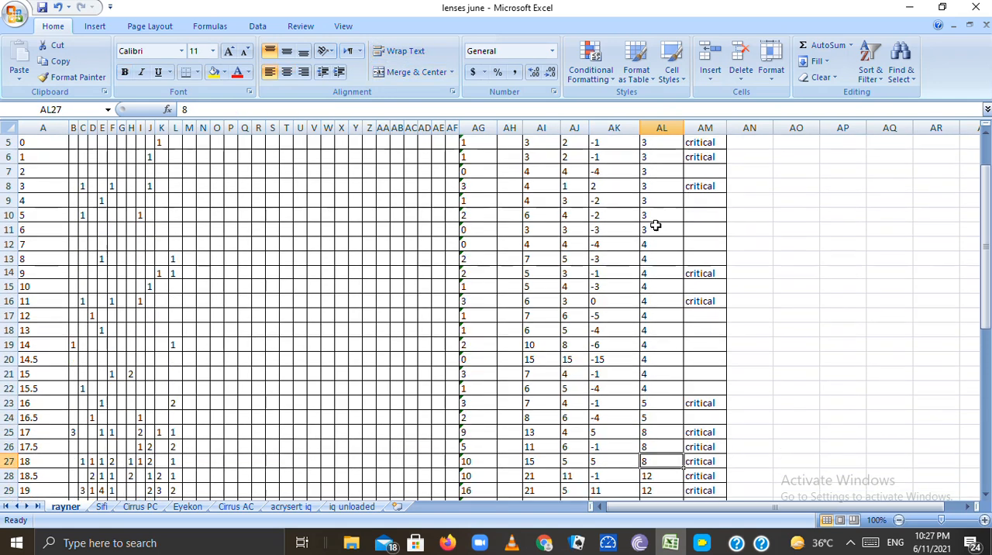
# Compare the minimum quantities required in OT for the rows around lens sizes 16.5 and 17
pyautogui.press('Up')
pyautogui.press('Up')
pyautogui.press('Up')
pyautogui.press('Up')
pyautogui.press('Up')
pyautogui.press('Up')
pyautogui.press('Up')
pyautogui.press('Up')
pyautogui.press('Up')
pyautogui.press('Up')
pyautogui.press('Up')
pyautogui.press('Down')
pyautogui.press('Down')
pyautogui.press('Down')
pyautogui.press('Down')
pyautogui.press('Down')
pyautogui.press('Down')
pyautogui.press('Down')
pyautogui.press('Down')
pyautogui.press('Down')
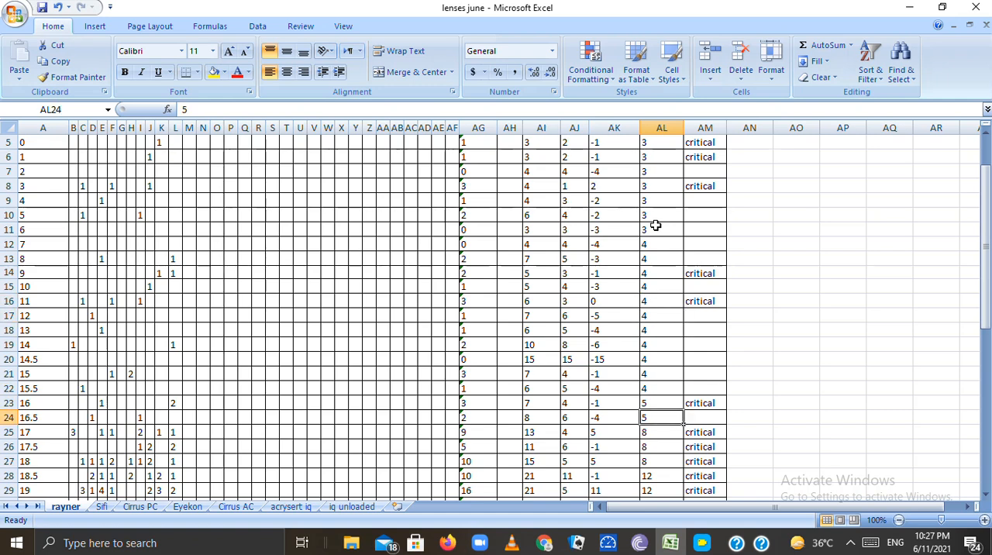
pyautogui.press('Down')
pyautogui.press('Down')
pyautogui.press('Down')
pyautogui.press('Down')
pyautogui.press('Down')
pyautogui.press('Down')
pyautogui.press('Down')
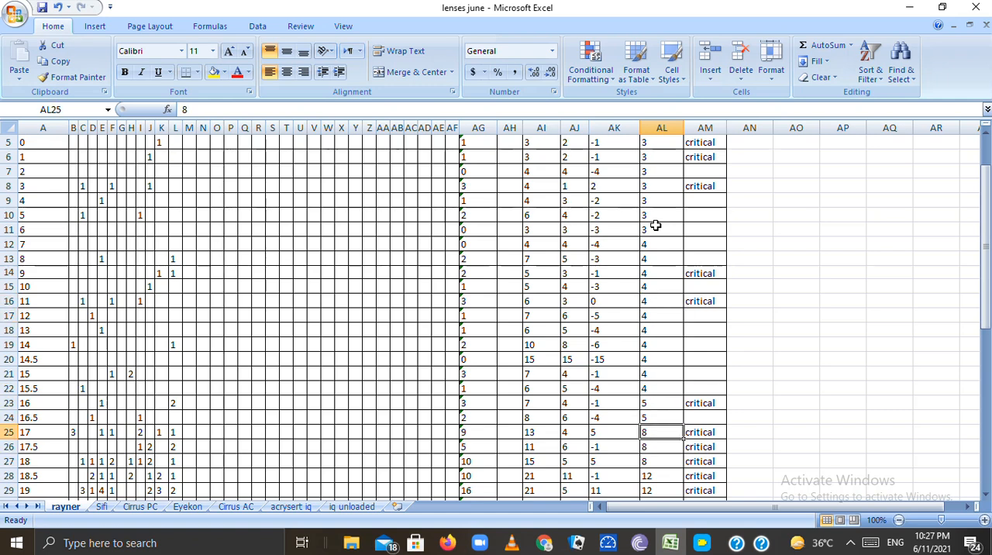
pyautogui.press('Up')
pyautogui.press('Up')
pyautogui.press('Up')
pyautogui.press('Up')
pyautogui.press('Up')
pyautogui.press('Up')
pyautogui.press('Up')
pyautogui.press('Up')
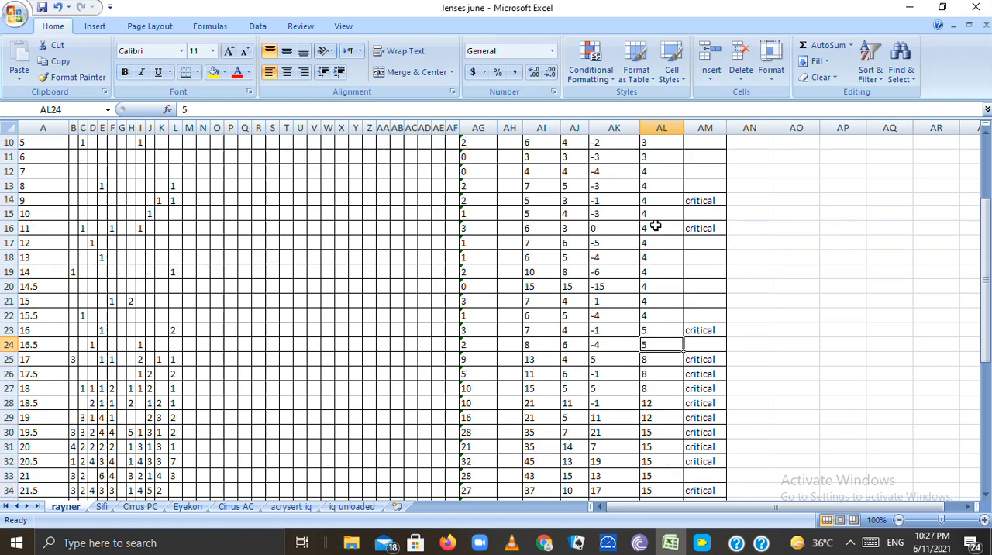
# Examine the minimum quantities required in OT down to lens size 22.5 and back up to size 18.5
pyautogui.press('Down')
pyautogui.press('Down')
pyautogui.press('Down')
pyautogui.press('Down')
pyautogui.press('Down')
pyautogui.press('Down')
pyautogui.press('Up')
pyautogui.press('Up')
pyautogui.press('Down')
pyautogui.press('Down')
pyautogui.press('Down')
pyautogui.press('Down')
pyautogui.press('Down')
pyautogui.press('Down')
pyautogui.press('Down')
pyautogui.press('Down')
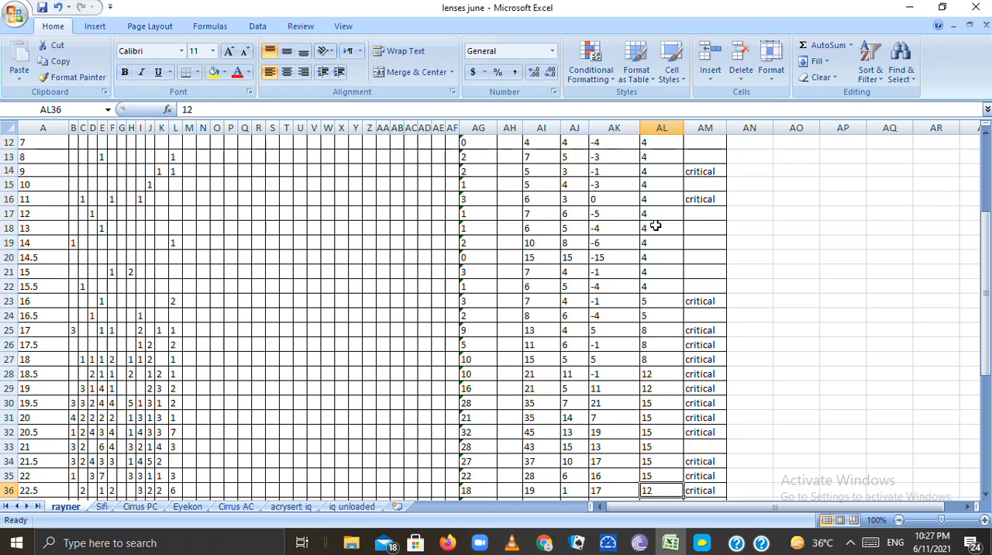
pyautogui.press('Up')
pyautogui.press('Up')
pyautogui.press('Up')
pyautogui.press('Up')
# Examine the minimum quantities required in OT down to lens size 24 and back up to size 19
pyautogui.press('Up')
pyautogui.press('Up')
pyautogui.press('Up')
pyautogui.press('Up')
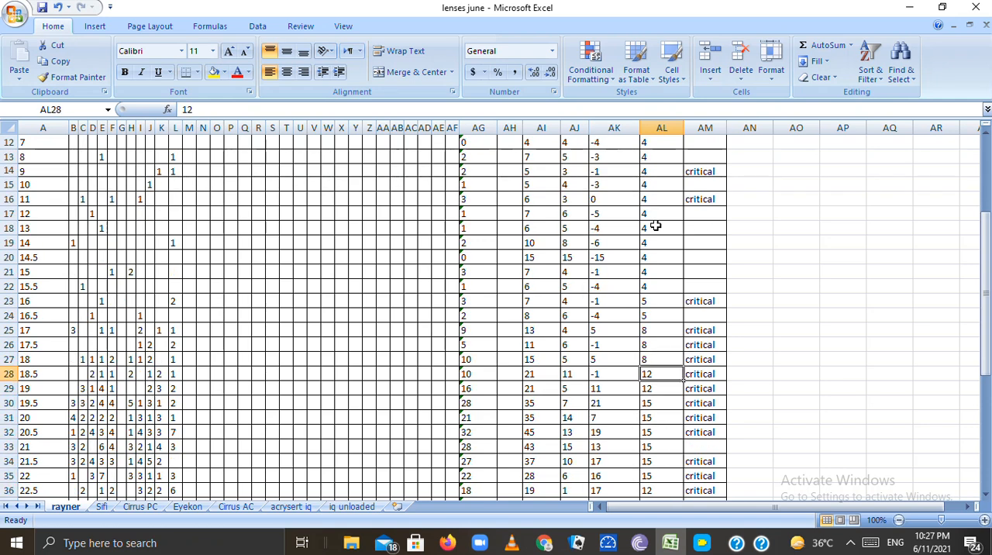
pyautogui.press('Down')
pyautogui.press('Down')
pyautogui.press('Down')
pyautogui.press('Down')
pyautogui.press('Down')
pyautogui.press('Down')
pyautogui.press('Up')
pyautogui.press('Down')
pyautogui.press('Down')
pyautogui.press('Down')
pyautogui.press('Down')
pyautogui.press('Down')
pyautogui.press('Down')
pyautogui.press('Down')
pyautogui.press('Down')
pyautogui.press('Down')
pyautogui.press('Down')
pyautogui.press('Down')
pyautogui.press('Up')
pyautogui.press('Up')
pyautogui.press('Up')
pyautogui.press('Up')
pyautogui.press('Up')
pyautogui.press('Up')
pyautogui.press('Up')
pyautogui.press('Up')
pyautogui.press('Up')
pyautogui.press('Up')
pyautogui.press('Up')
pyautogui.press('Up')
pyautogui.press('Up')
pyautogui.press('Up')
pyautogui.press('Up')
pyautogui.press('Up')
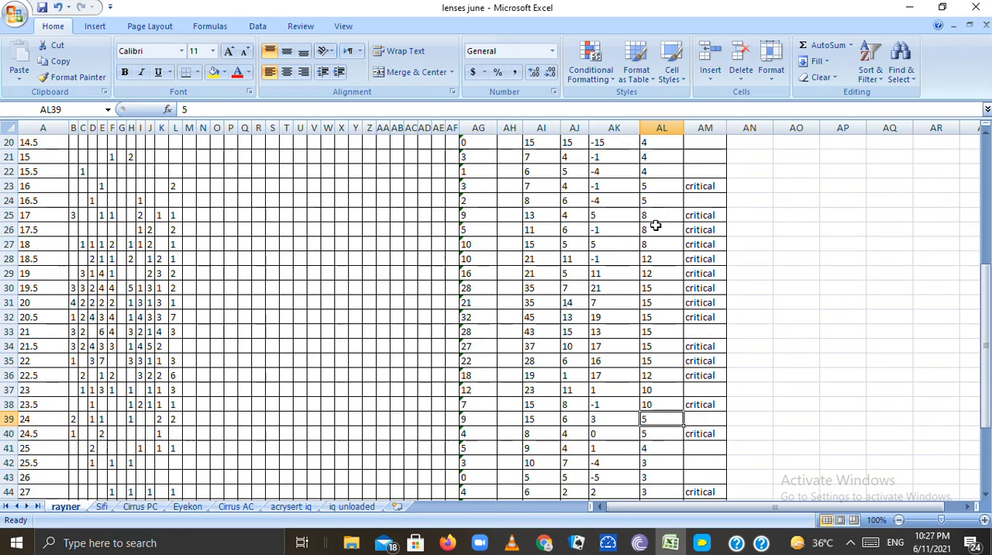
# Review the minimum quantities around lens size 19.5, and select the less than minimum quantity column header at the top of the table
pyautogui.press('Down')
pyautogui.press('Down')
pyautogui.press('Down')
pyautogui.press('Down')
pyautogui.press('Down')
pyautogui.press('Down')
pyautogui.press('Down')
pyautogui.press('Down')
pyautogui.press('Down')
pyautogui.press('Down')
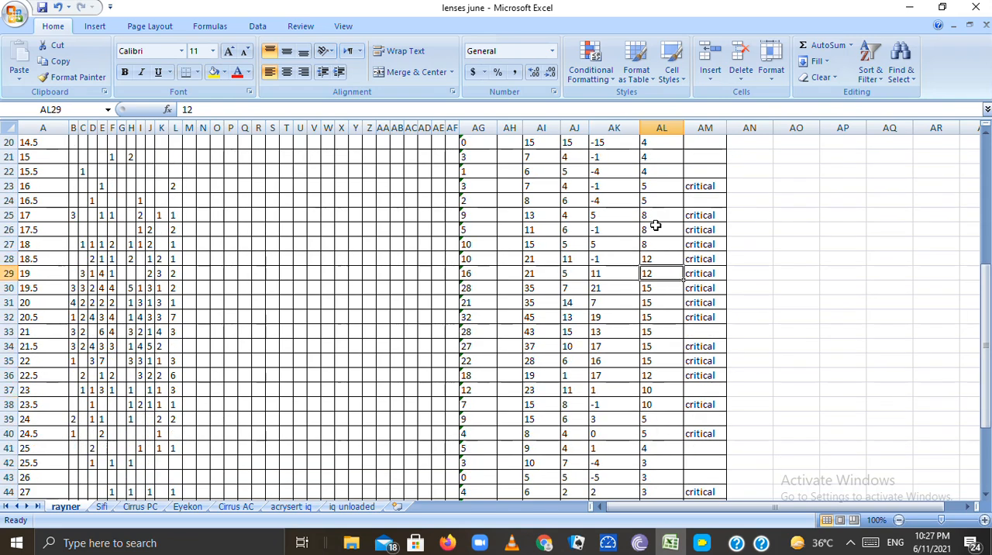
pyautogui.press('Up')
pyautogui.press('Up')
pyautogui.press('Up')
pyautogui.press('Up')
pyautogui.press('Up')
pyautogui.press('Up')
pyautogui.press('Up')
pyautogui.press('Up')
pyautogui.press('Up')
pyautogui.press('Up')
pyautogui.press('Up')
pyautogui.press('Up')
pyautogui.press('Down')
pyautogui.press('Down')
pyautogui.press('Down')
pyautogui.press('Down')
pyautogui.press('Down')
pyautogui.press('Down')
pyautogui.press('Down')
pyautogui.press('Down')
pyautogui.press('Down')
pyautogui.press('Down')
pyautogui.press('Down')
pyautogui.press('Down')
pyautogui.press('Up')
pyautogui.press('Up')
pyautogui.press('Up')
pyautogui.press('Up')
pyautogui.press('Up')
pyautogui.press('Up')
pyautogui.press('Up')
pyautogui.press('Up')
pyautogui.press('Up')
pyautogui.press('Up')
pyautogui.press('Up')
pyautogui.press('Up')
pyautogui.press('Up')
pyautogui.press('Up')
pyautogui.press('Up')
pyautogui.press('Up')
pyautogui.press('Up')
pyautogui.press('Up')
pyautogui.press('Up')
pyautogui.press('Up')
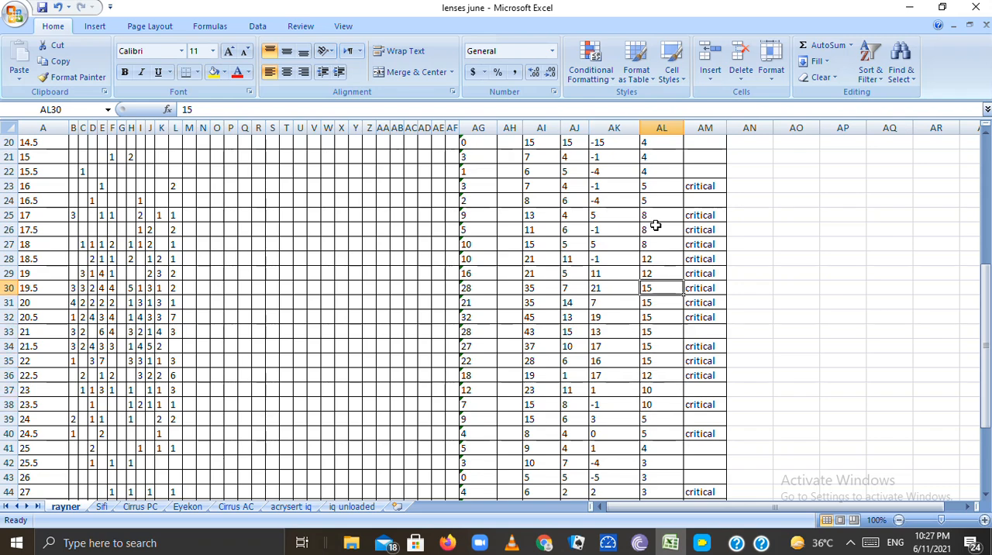
pyautogui.press('Up')
pyautogui.press('Down')
pyautogui.press('Down')
pyautogui.press('Down')
pyautogui.press('Down')
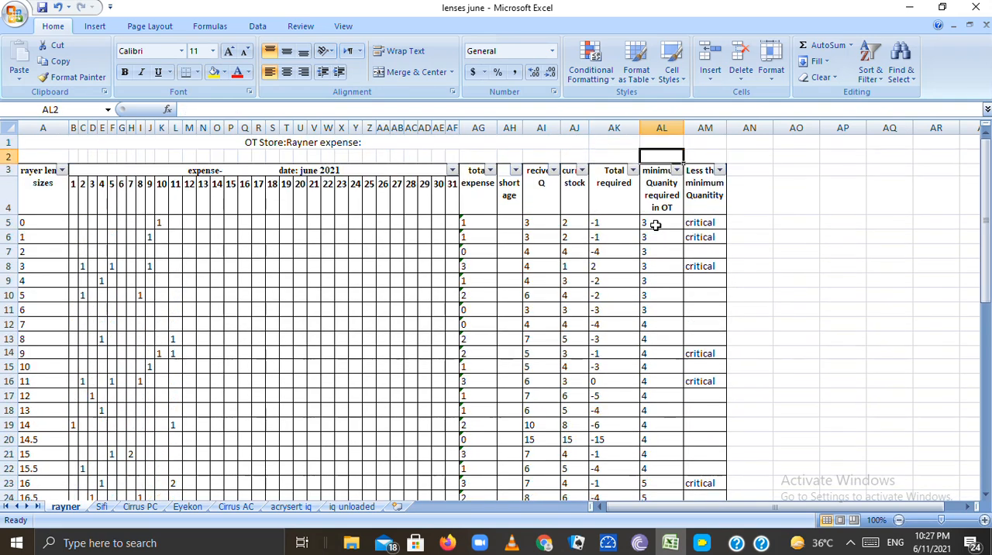
pyautogui.click(710, 196)
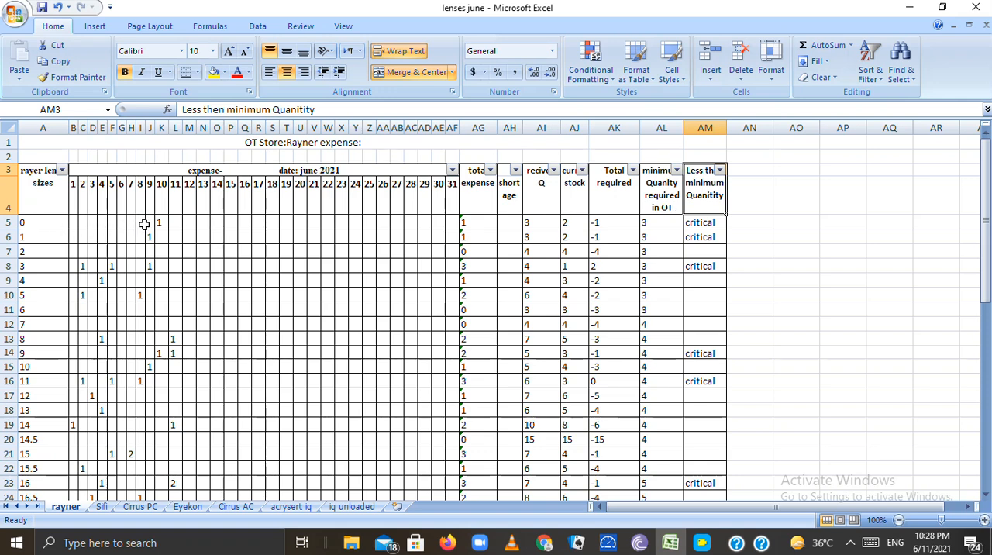
# Re-enter the total expense formula for lens size 0 as =SUM(B5:AF5), covering days 1 to 31, and reselect its cell
pyautogui.click(489, 222)
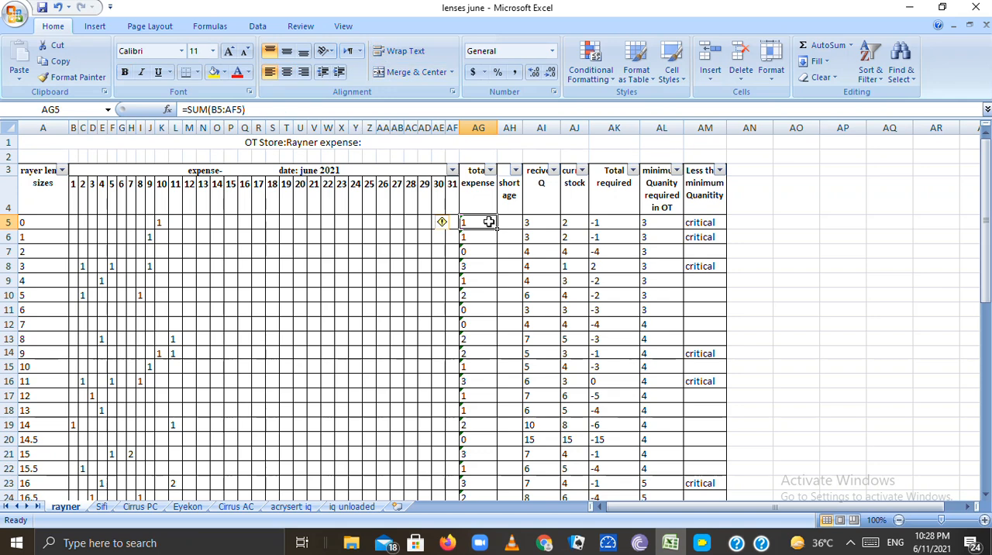
pyautogui.press('BackSpace')
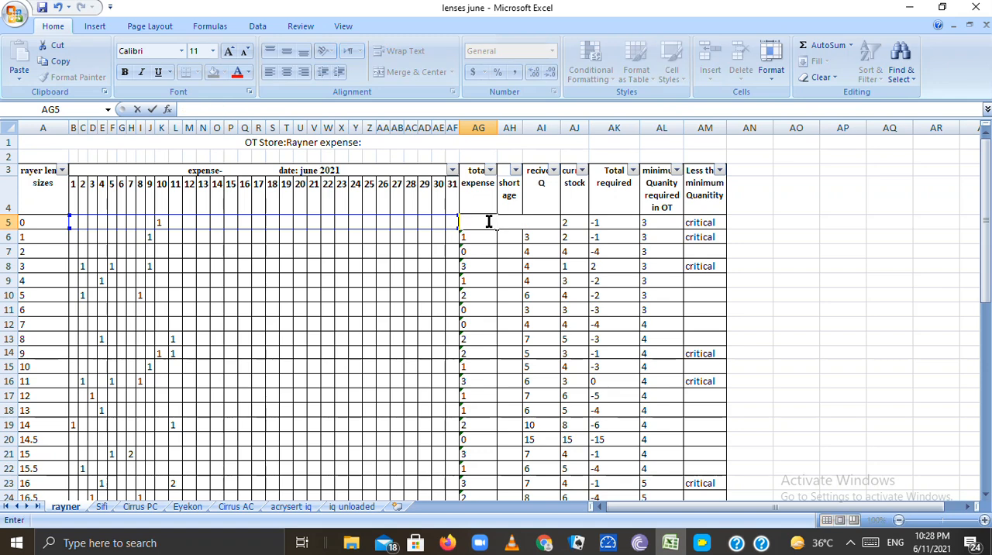
pyautogui.write('=s')
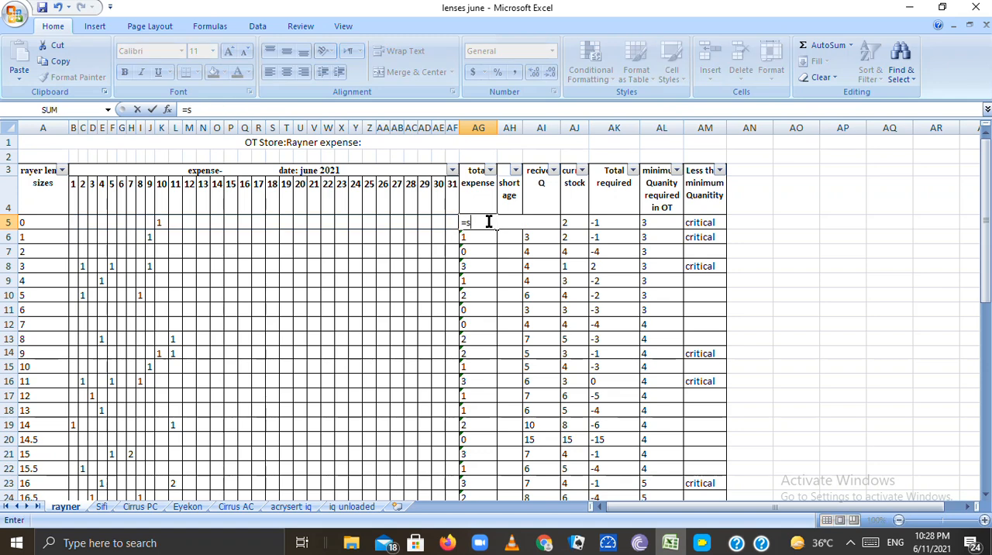
pyautogui.write('um')
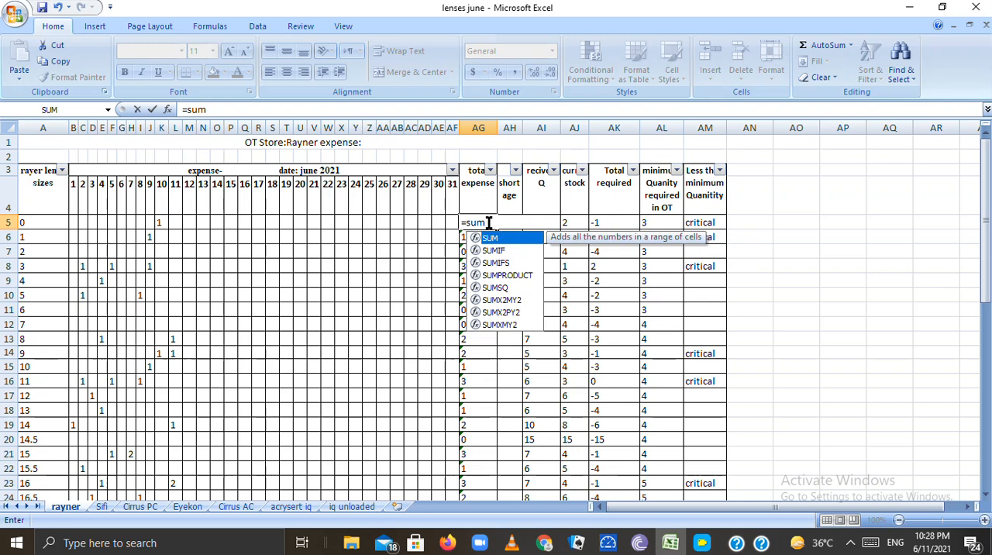
pyautogui.doubleClick(488, 239)
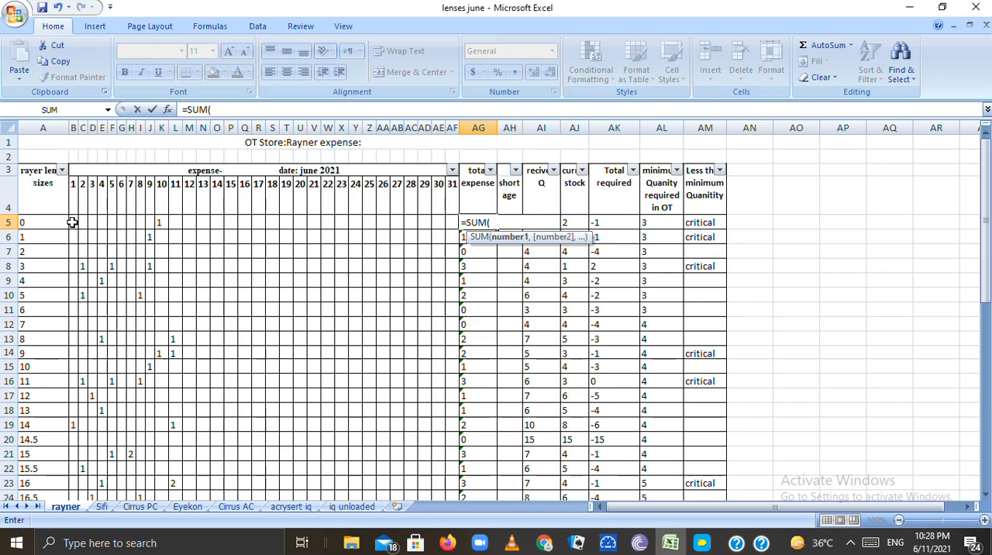
pyautogui.moveTo(72, 223); pyautogui.dragTo(451, 221)
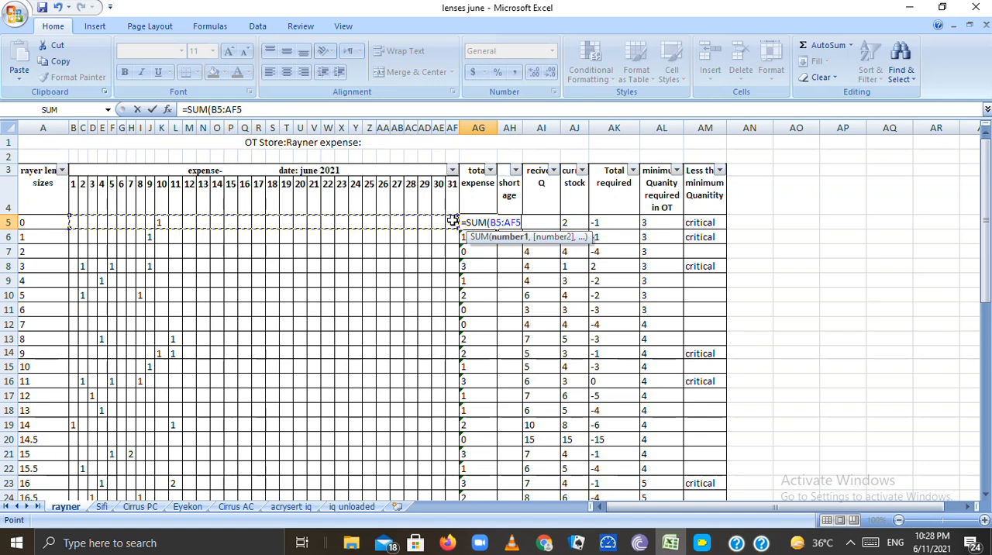
pyautogui.write(')')
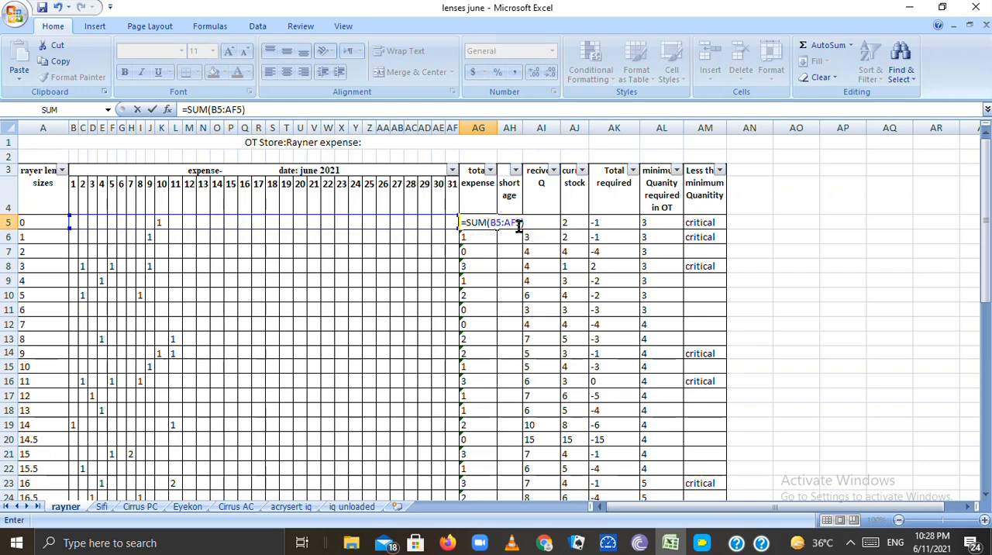
pyautogui.press('Return')
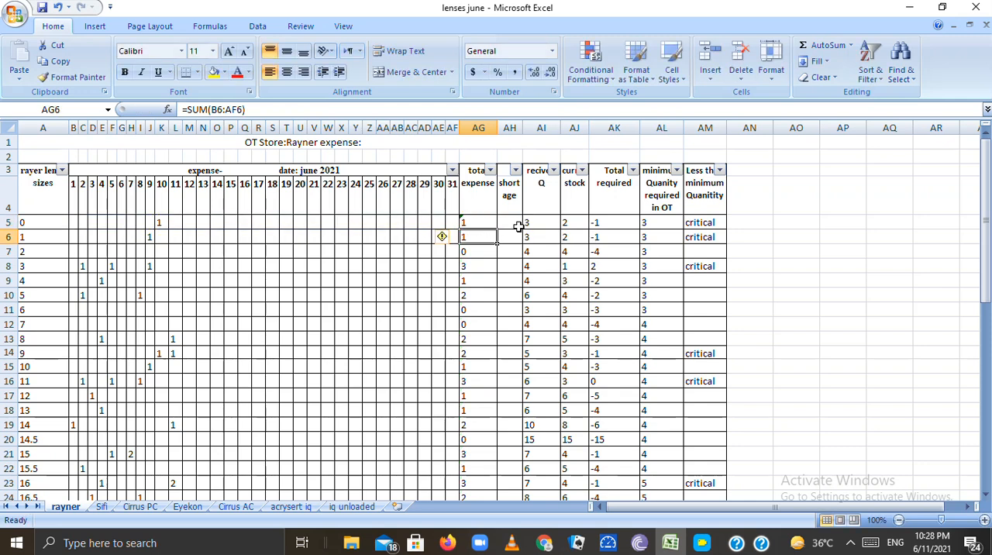
pyautogui.click(468, 222)
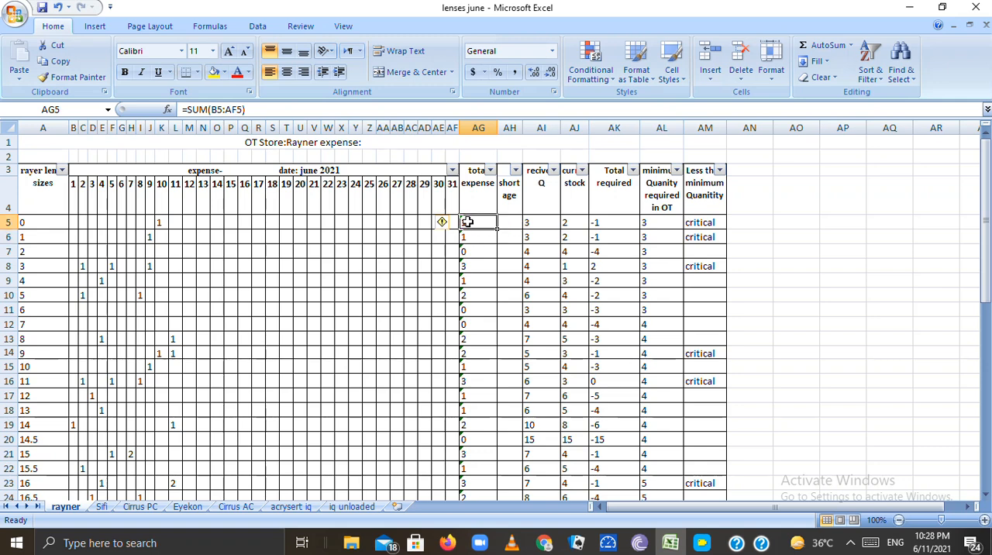
# Try an expense of 2 for lens size 0 on day 11 to test the total expense formula, and undo the entry
pyautogui.click(175, 224)
pyautogui.write('2')
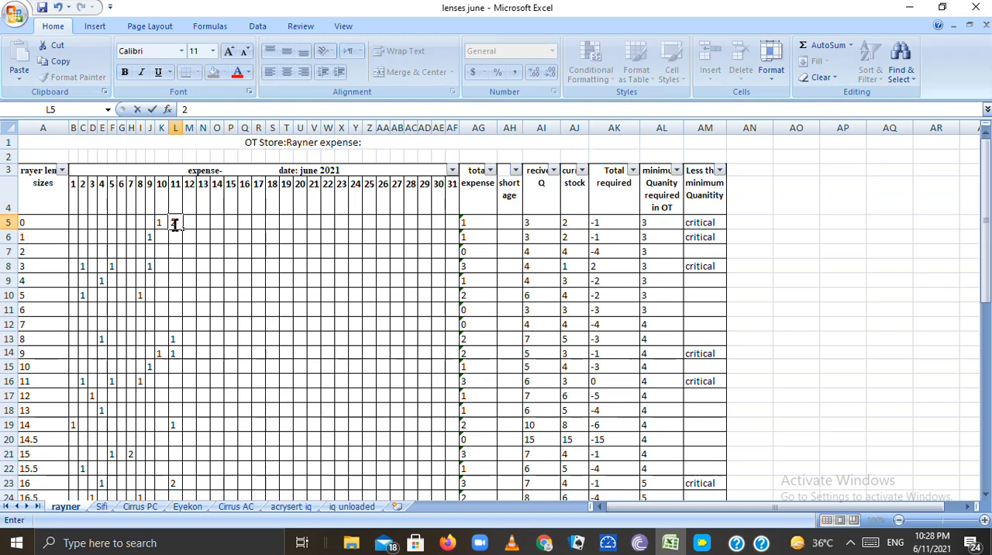
pyautogui.click(200, 224)
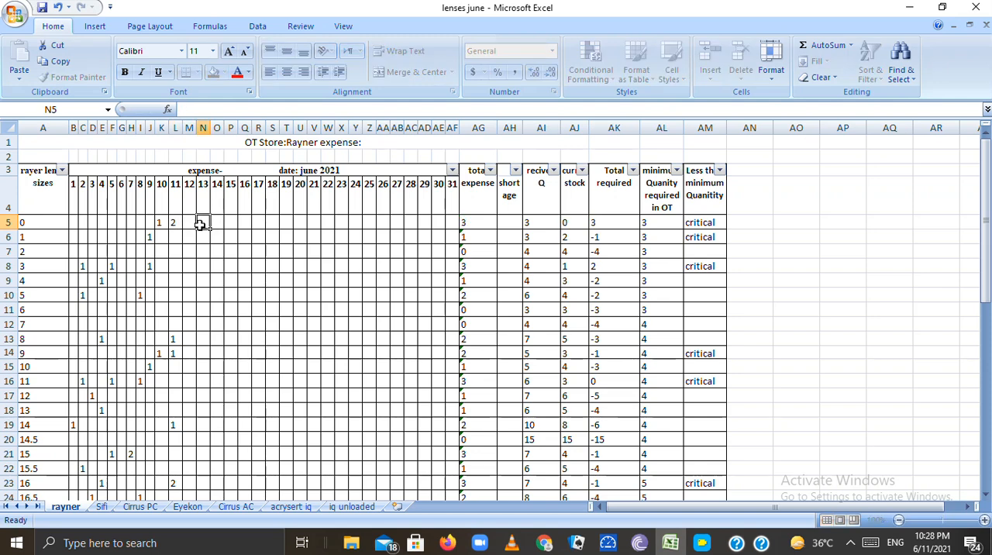
pyautogui.click(484, 223)
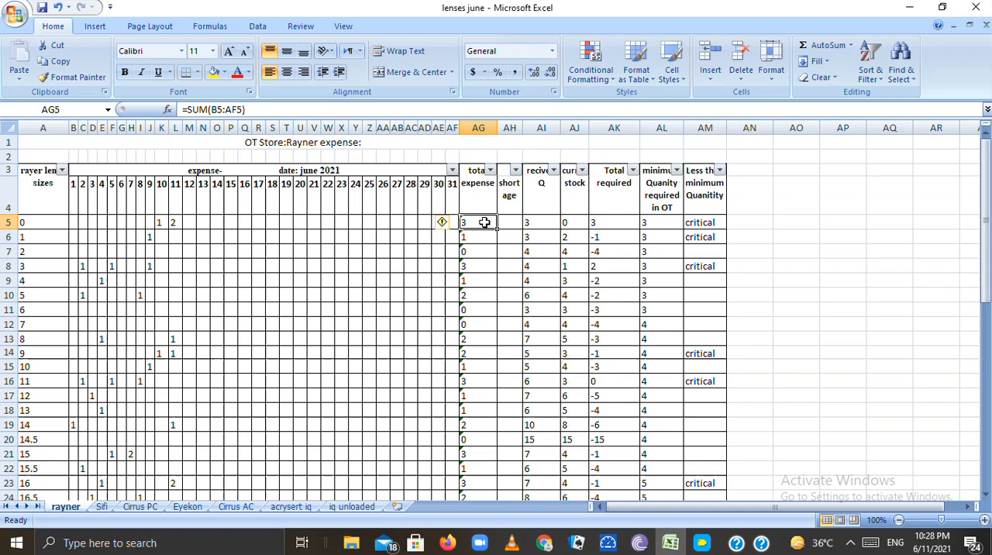
pyautogui.hotkey('ctrl', 'z')
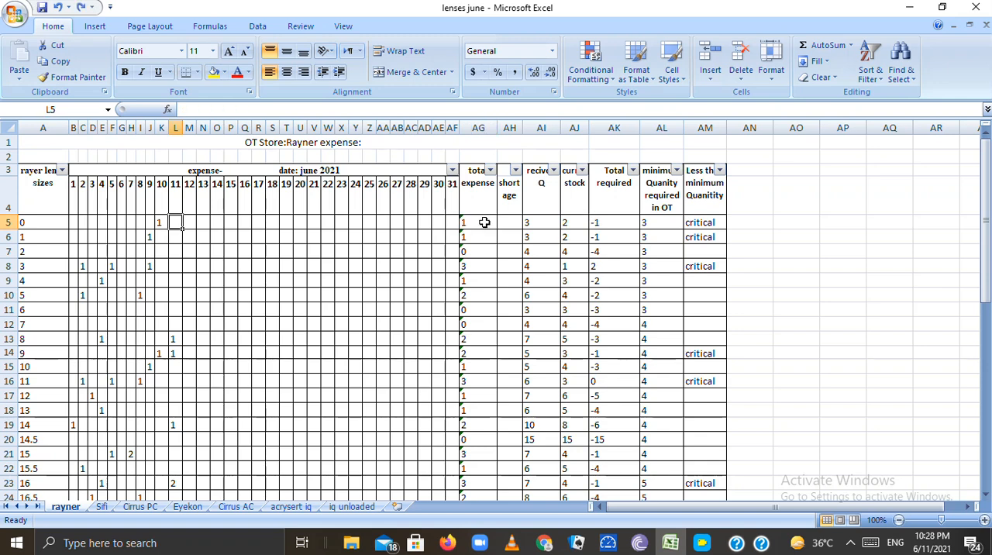
# Inspect the shortage cells for lens sizes 0 and 1
pyautogui.click(515, 221)
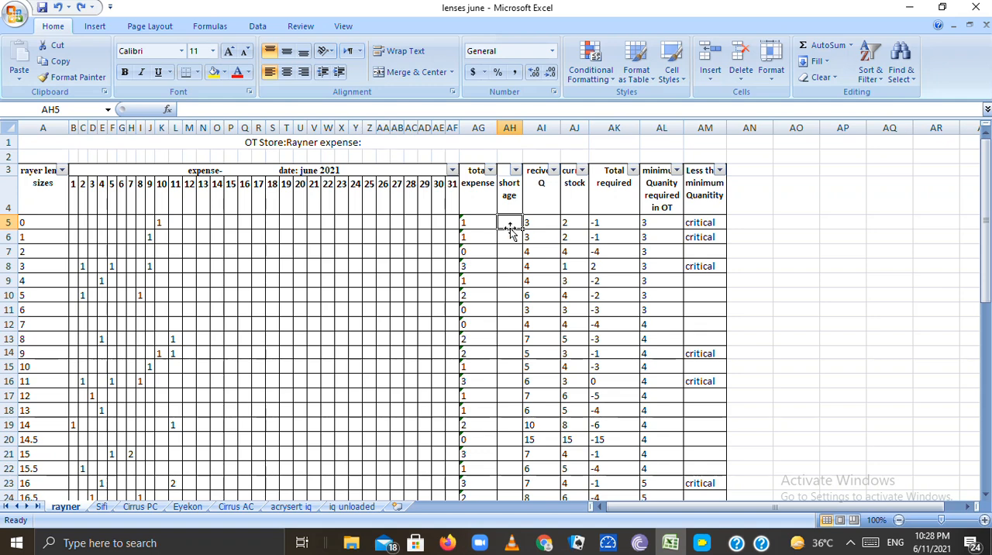
pyautogui.click(508, 236)
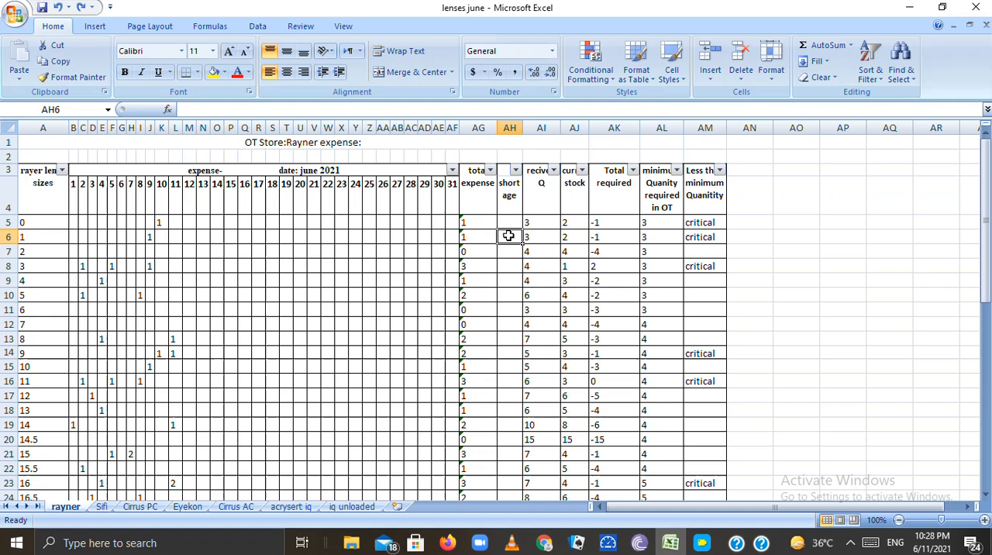
pyautogui.click(508, 226)
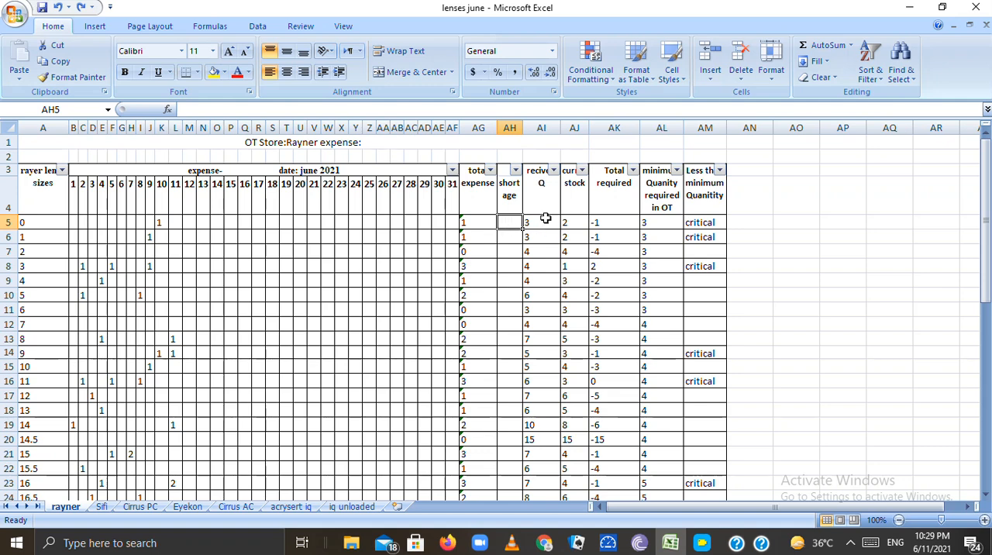
# Try a received quantity of 8 for lens size 0 to test the dependent stock columns, and undo the entry
pyautogui.click(539, 221)
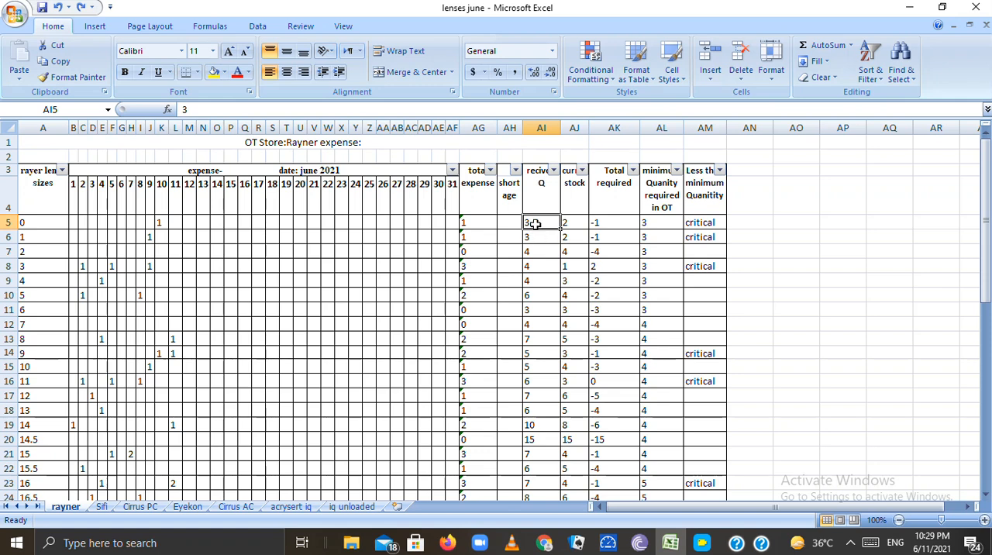
pyautogui.write('8')
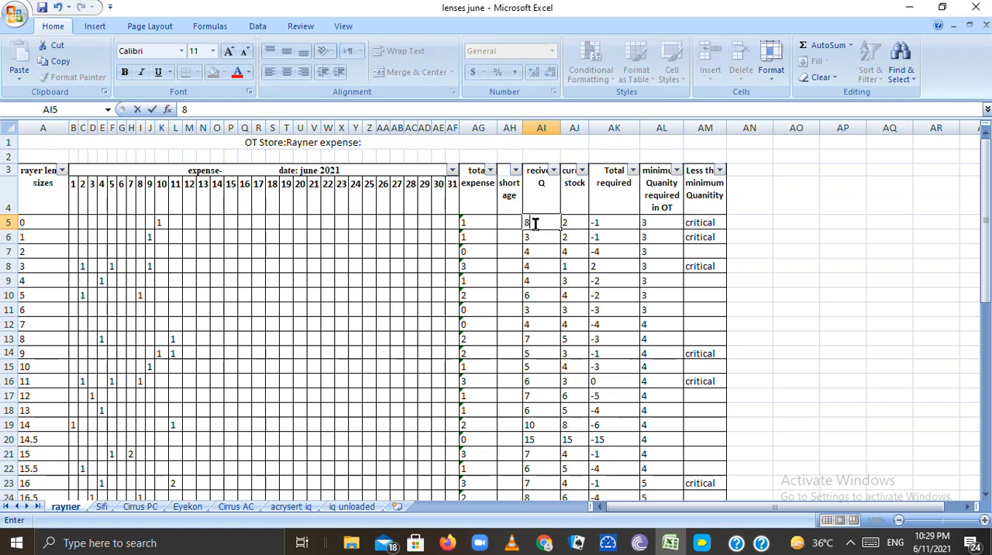
pyautogui.press('Return')
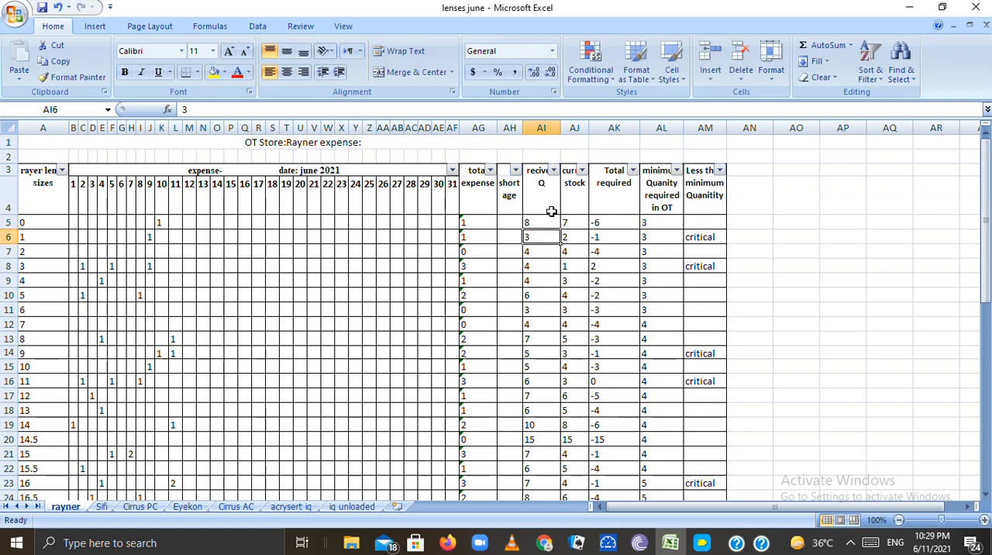
pyautogui.click(545, 220)
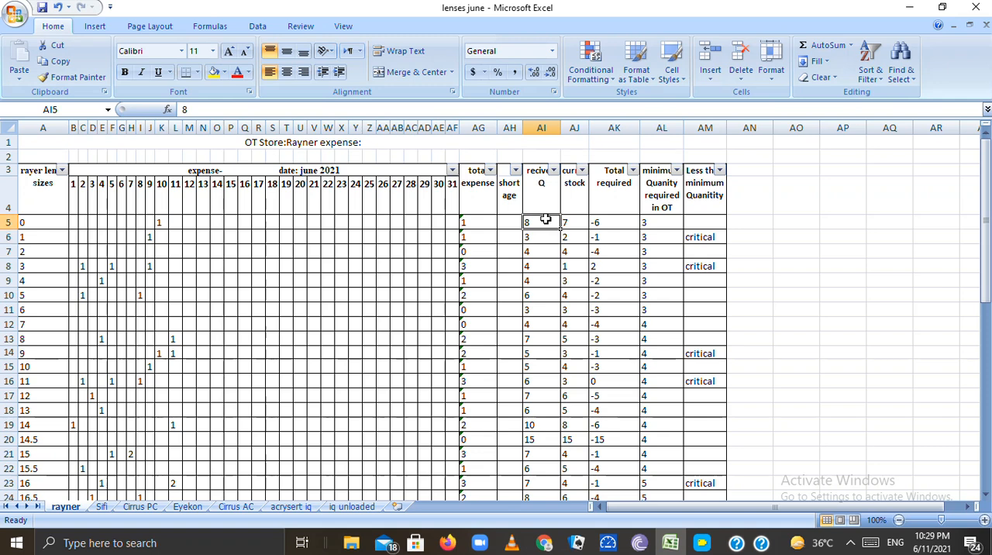
pyautogui.hotkey('ctrl', 'z')
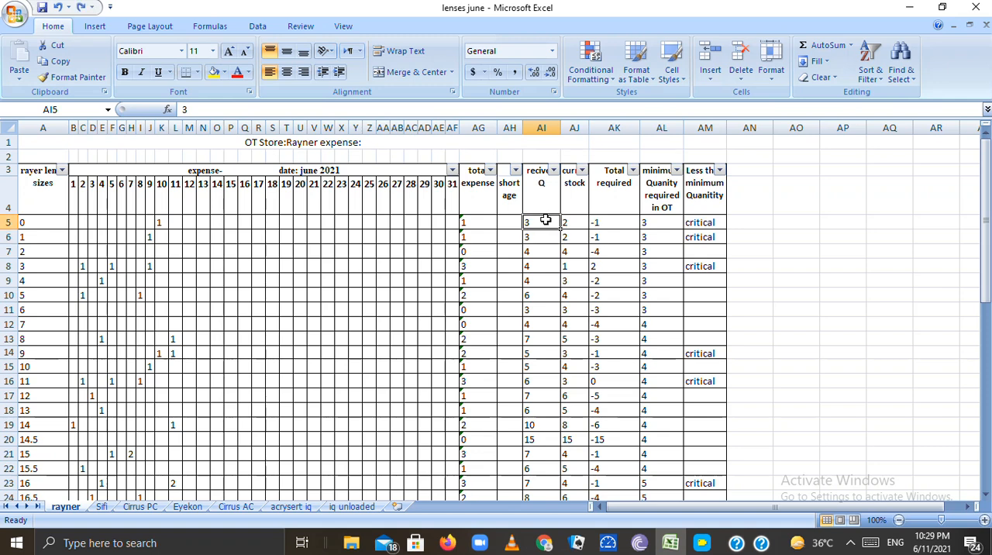
# Re-enter the current stock formula for lens size 0 as =AI5-AG5, subtracting total expense from received quantity
pyautogui.click(579, 224)
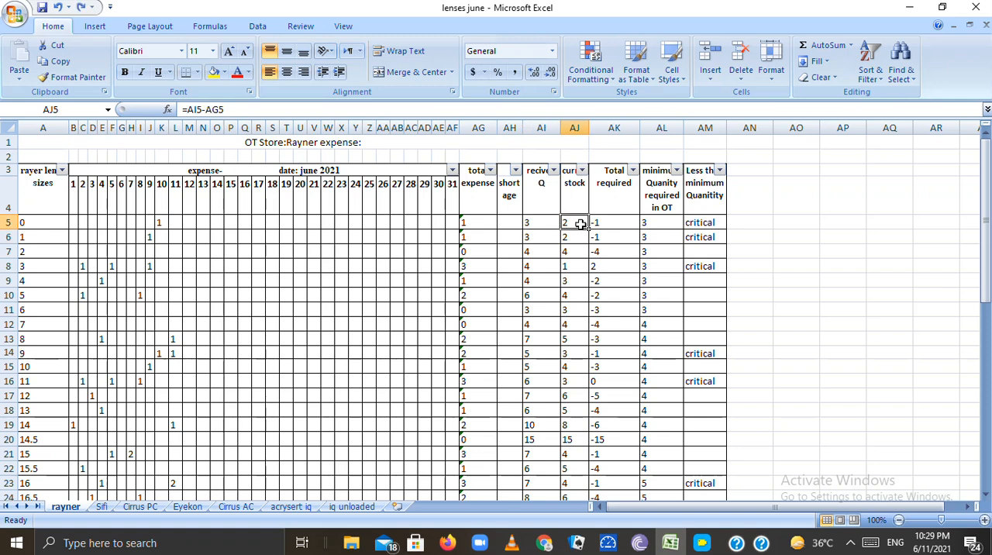
pyautogui.press('BackSpace')
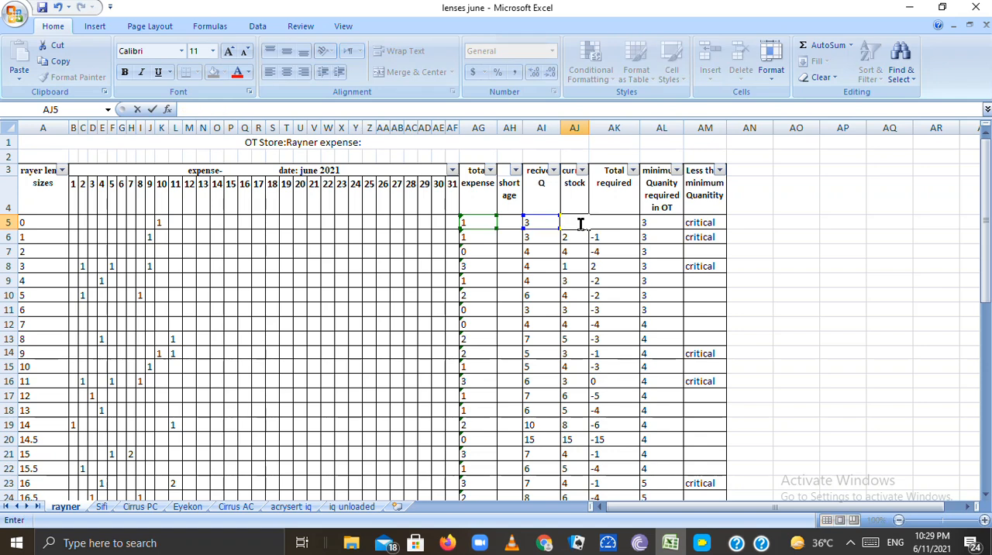
pyautogui.write('=')
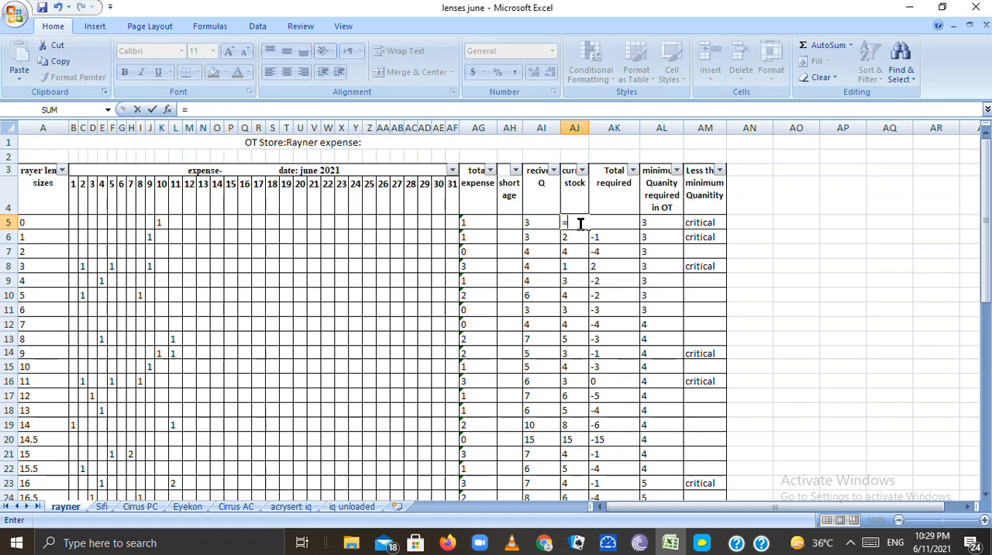
pyautogui.click(535, 227)
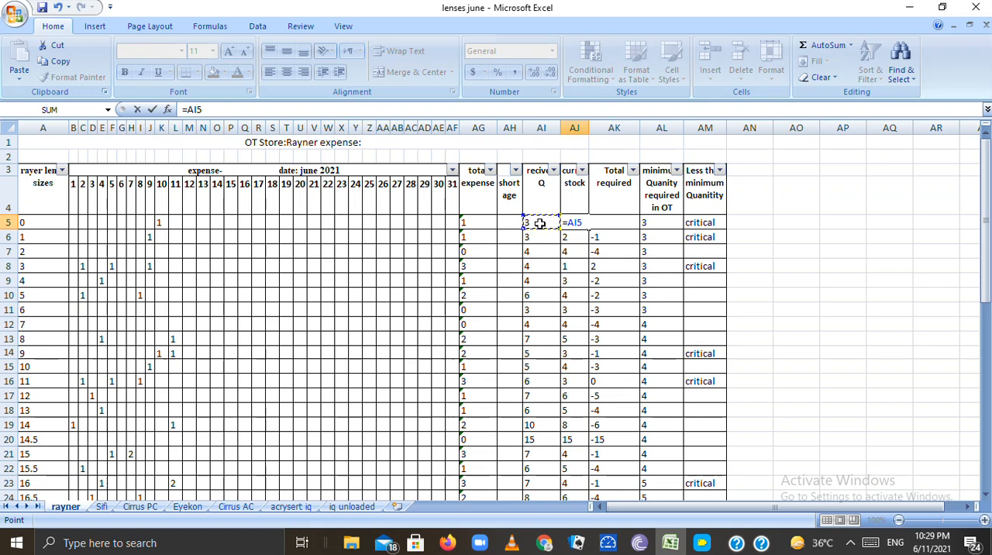
pyautogui.write('-')
pyautogui.click(472, 220)
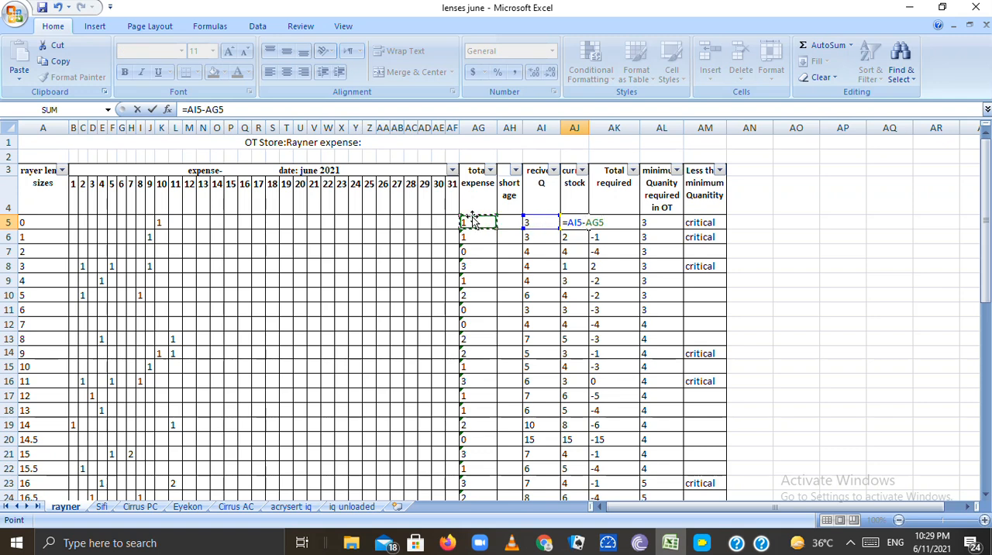
pyautogui.press('Return')
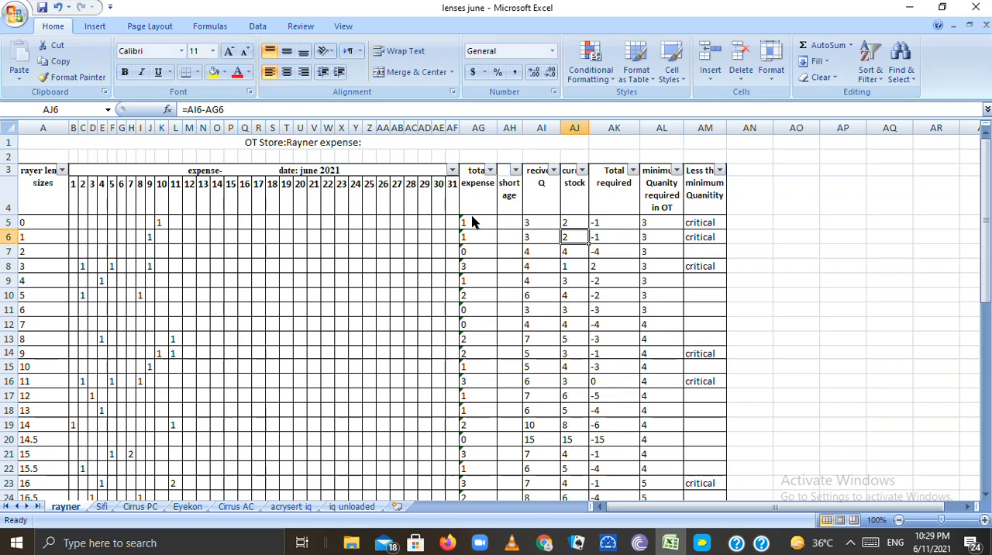
# Inspect the total expense formula for lens size 0 and the current stock formulas for lens sizes 0, 6, 3, 2 and 1
pyautogui.click(575, 222)
pyautogui.click(487, 221)
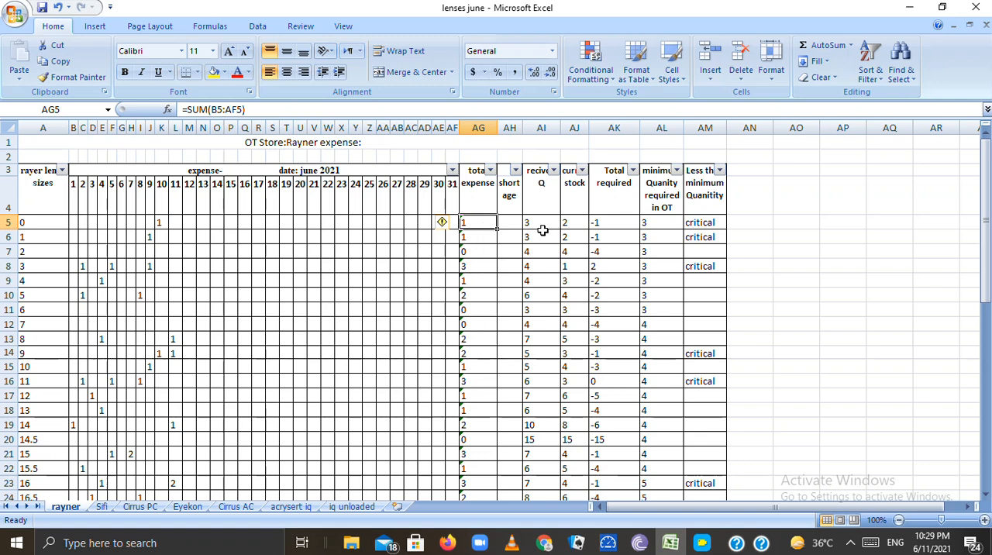
pyautogui.click(575, 223)
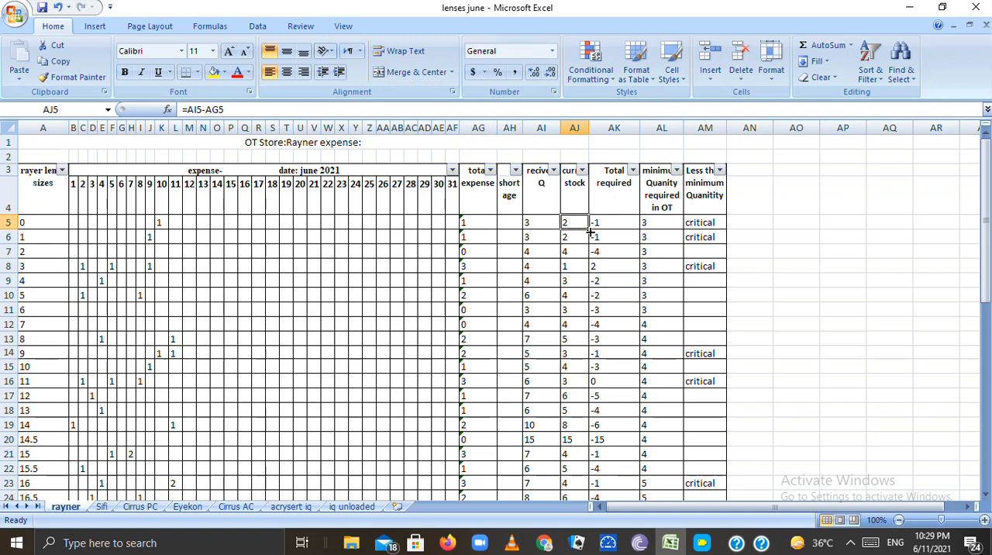
pyautogui.click(576, 310)
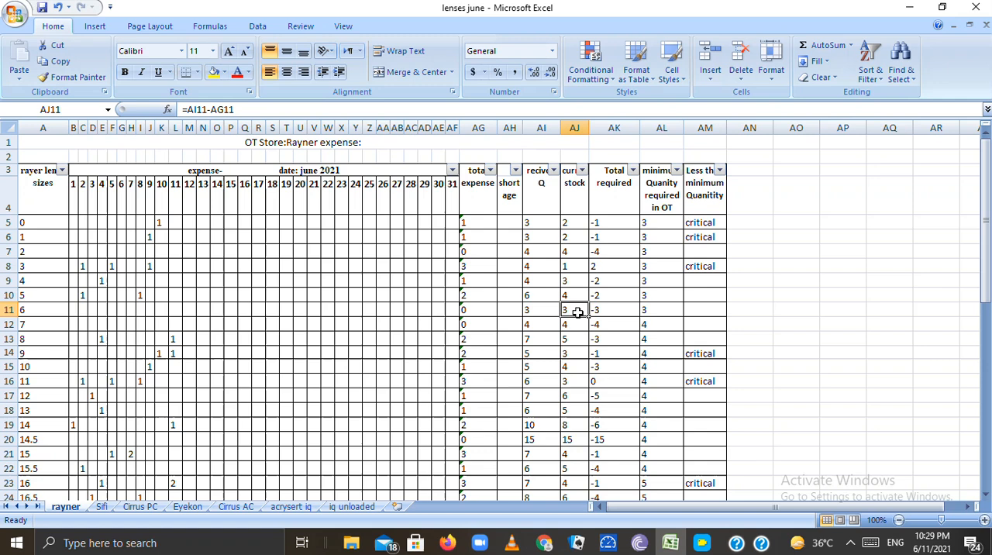
pyautogui.click(576, 268)
pyautogui.click(572, 250)
pyautogui.click(571, 237)
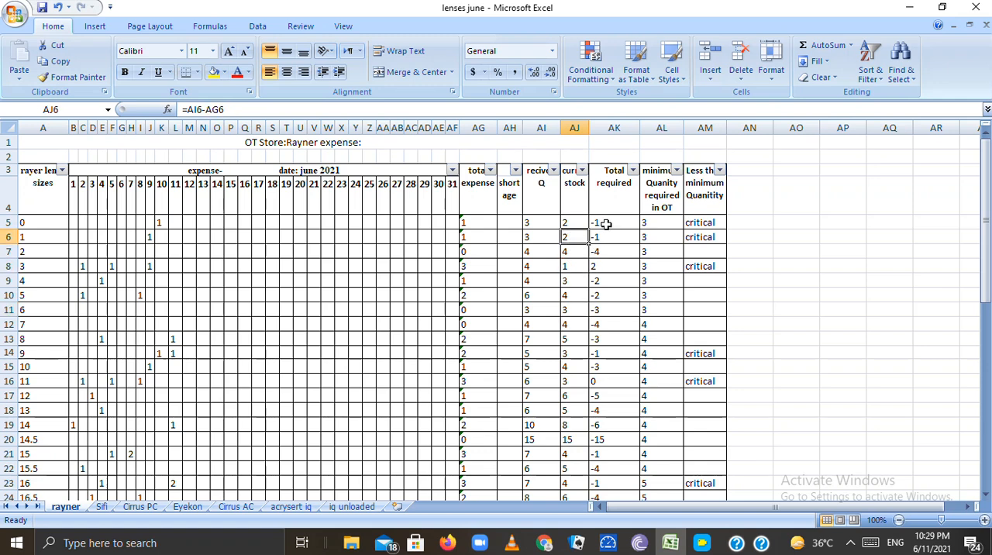
# Re-enter the total required formula for lens size 0 as =AG5+AH5-AJ5 and reselect its cell
pyautogui.click(606, 224)
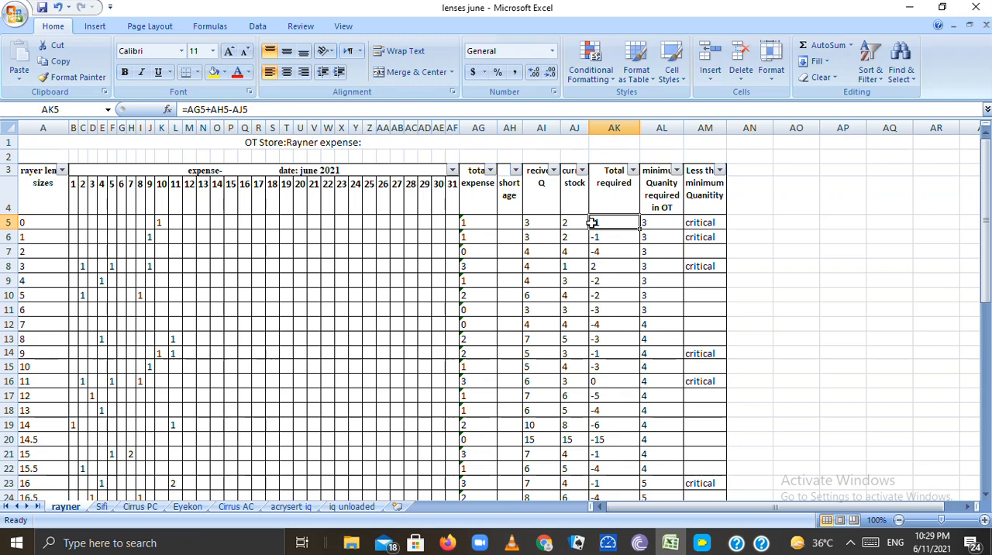
pyautogui.doubleClick(592, 222)
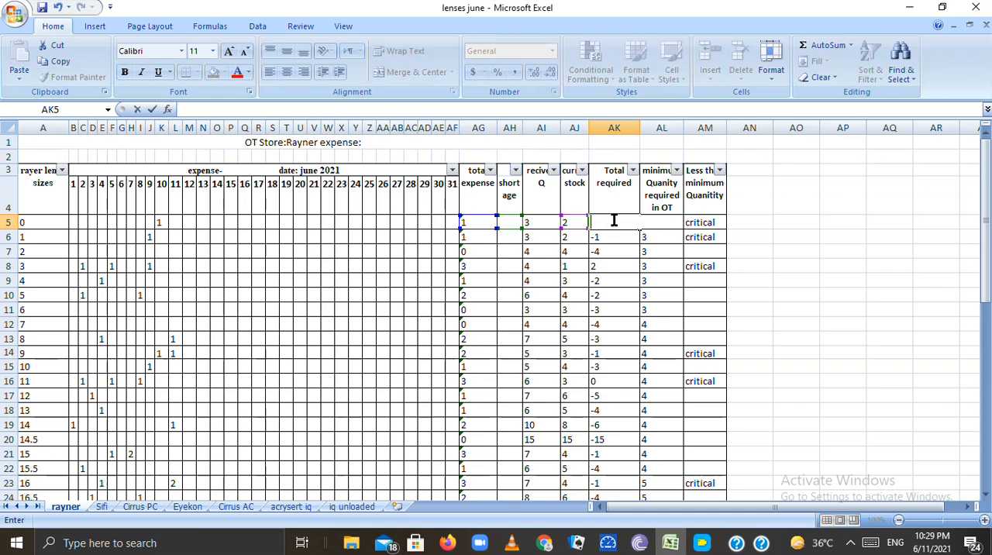
pyautogui.write('=')
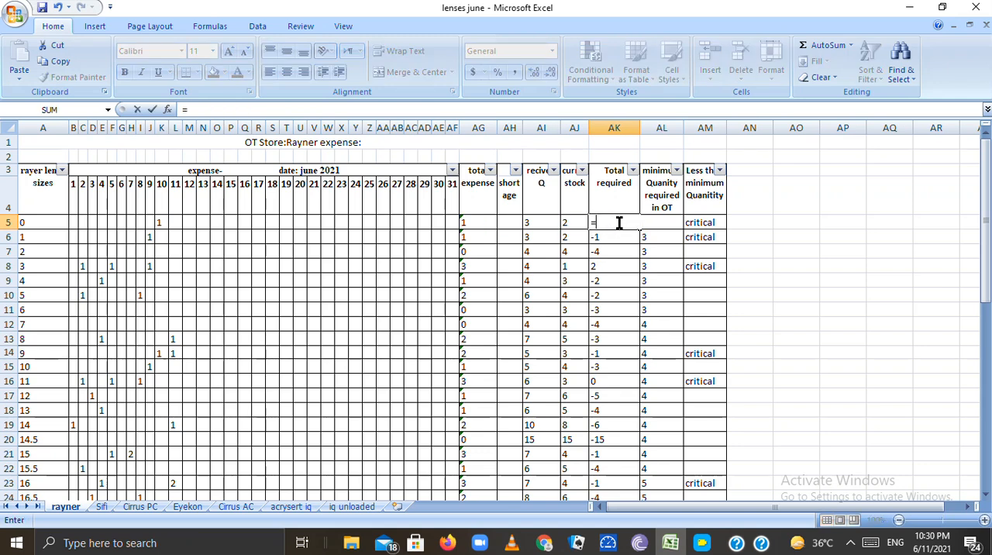
pyautogui.click(474, 223)
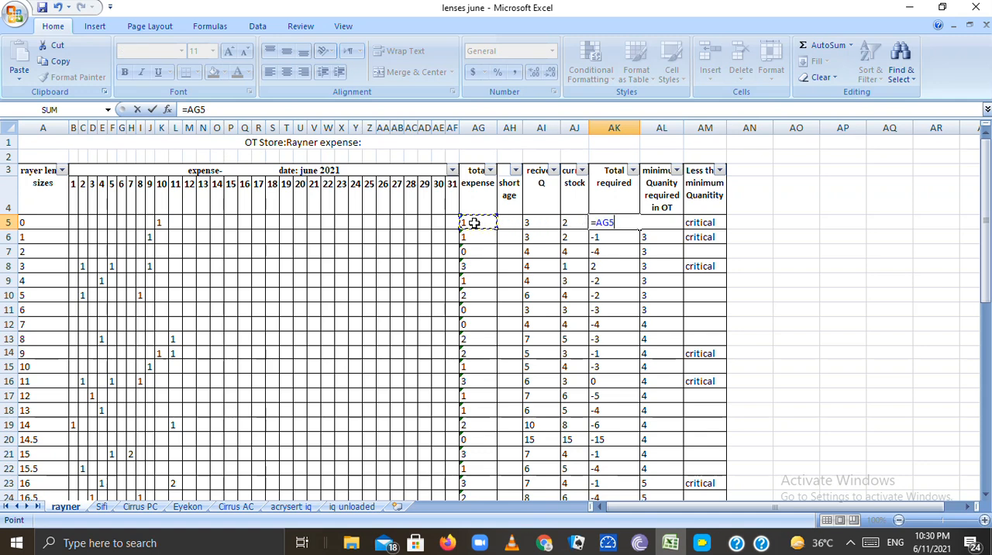
pyautogui.write('+')
pyautogui.click(512, 223)
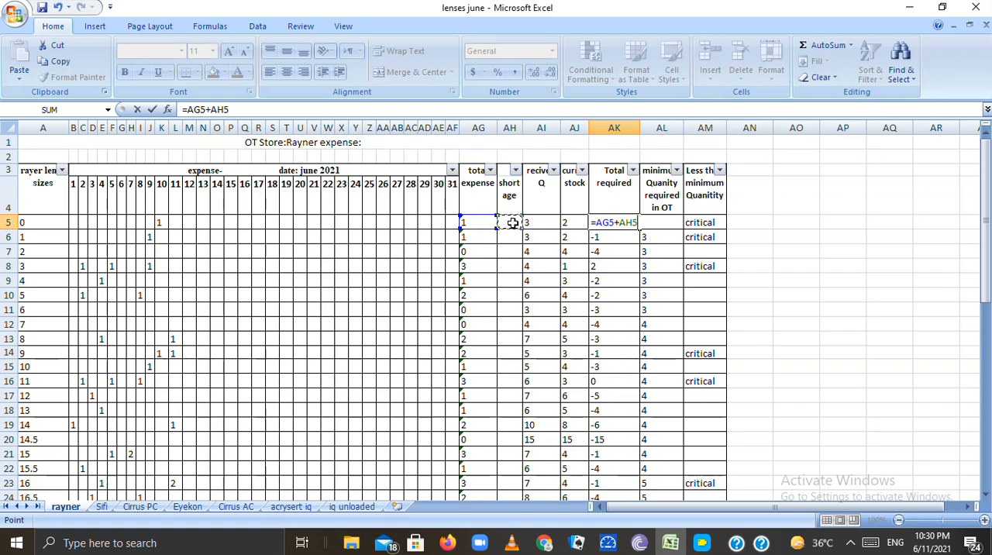
pyautogui.write('-')
pyautogui.click(573, 222)
pyautogui.press('Return')
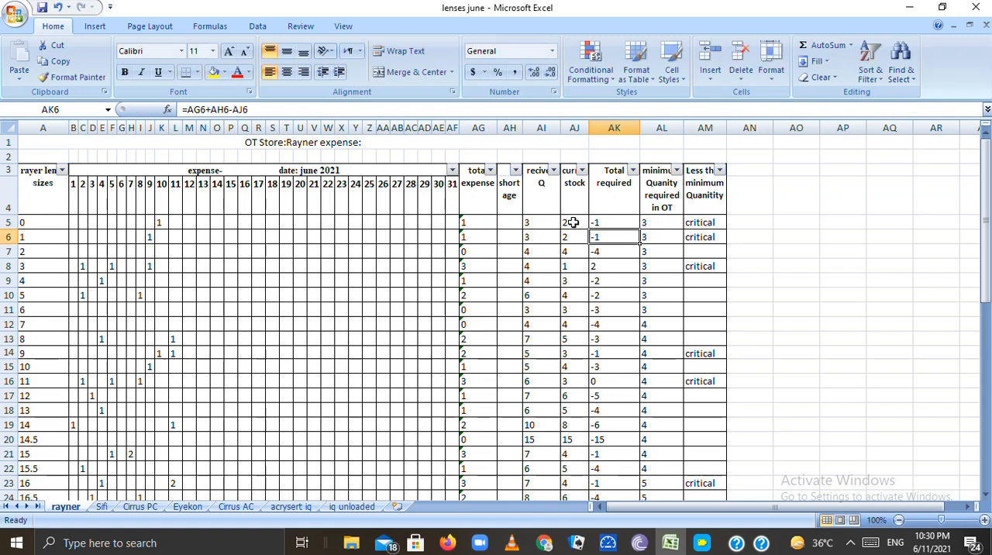
pyautogui.click(612, 222)
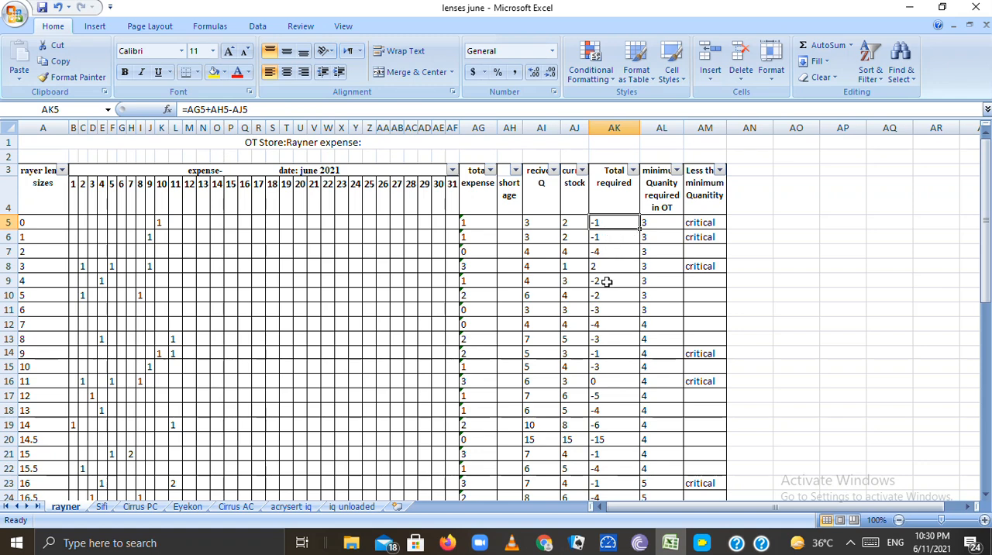
# Inspect the minimum quantity, less-than-minimum, total required and current stock cells for lens size 0
pyautogui.click(655, 224)
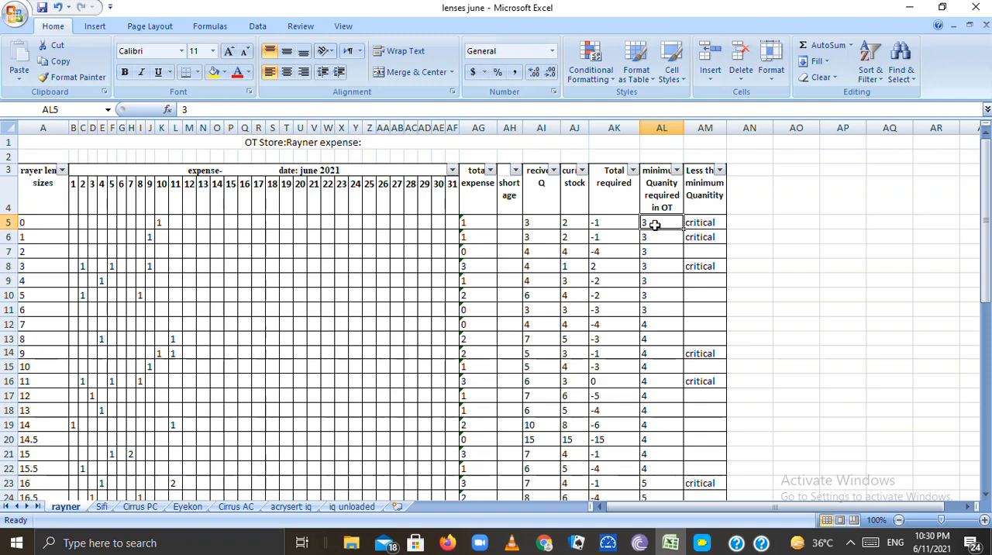
pyautogui.click(697, 223)
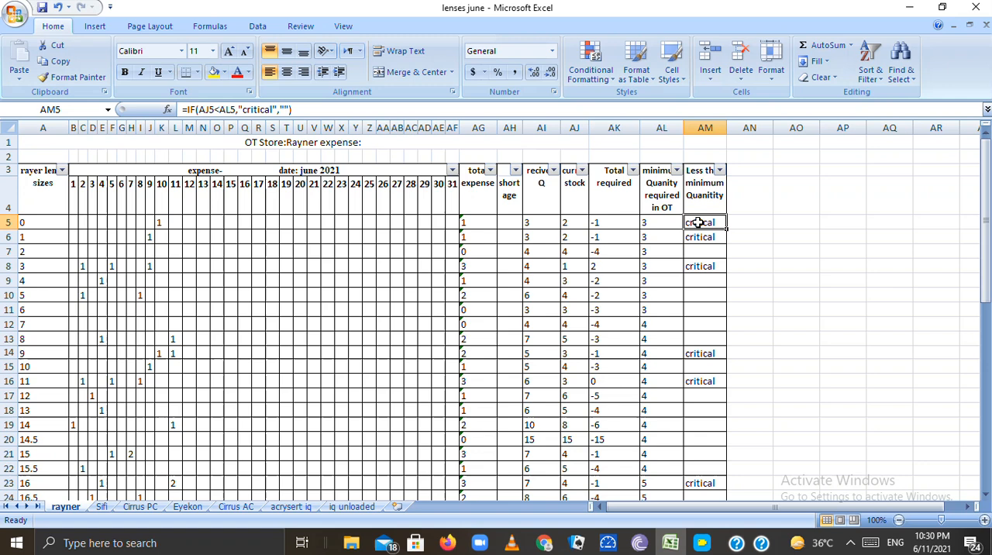
pyautogui.click(619, 225)
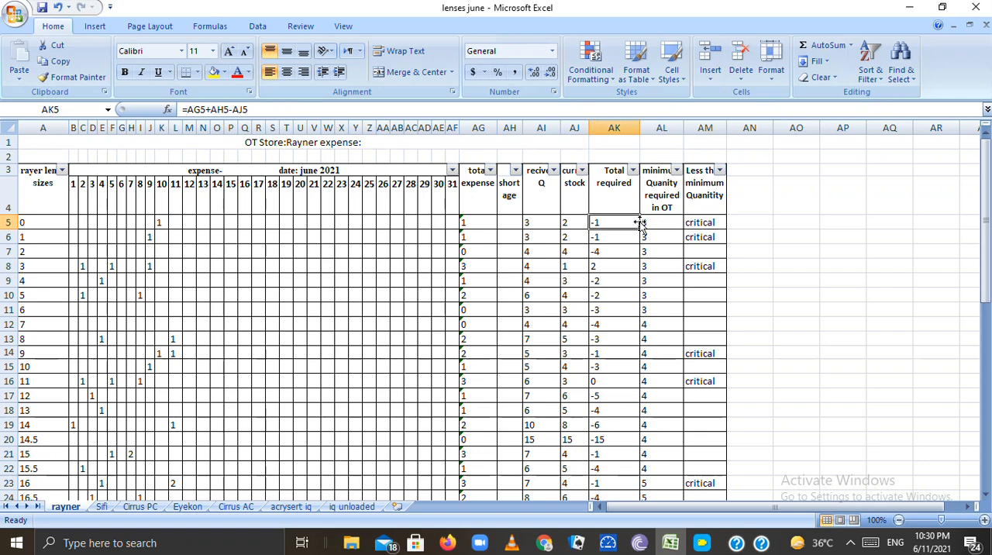
pyautogui.click(699, 222)
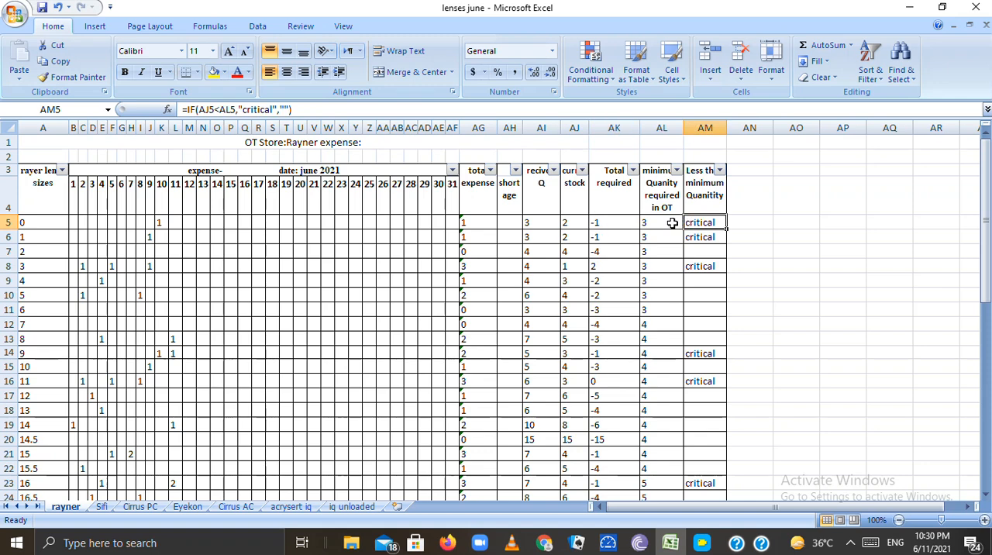
pyautogui.click(662, 222)
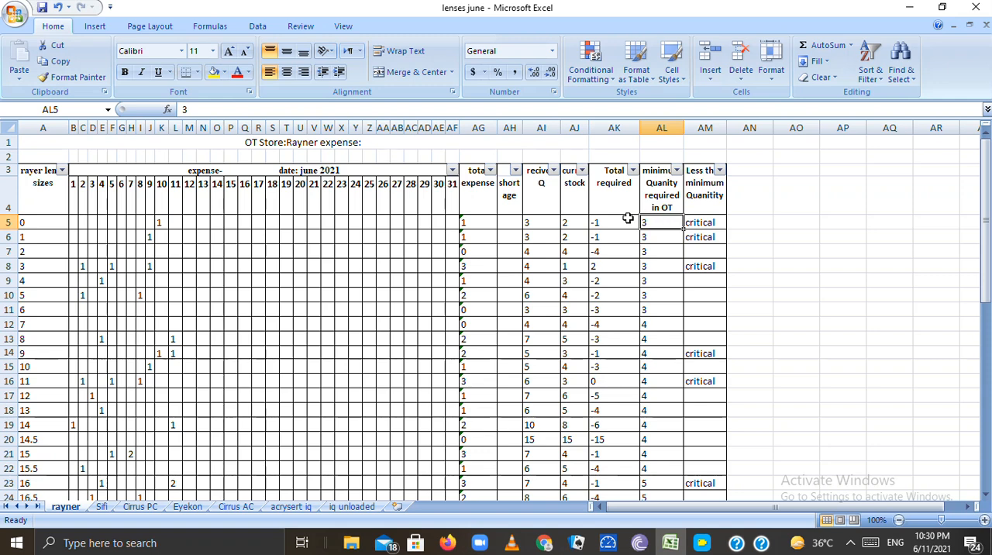
pyautogui.click(569, 224)
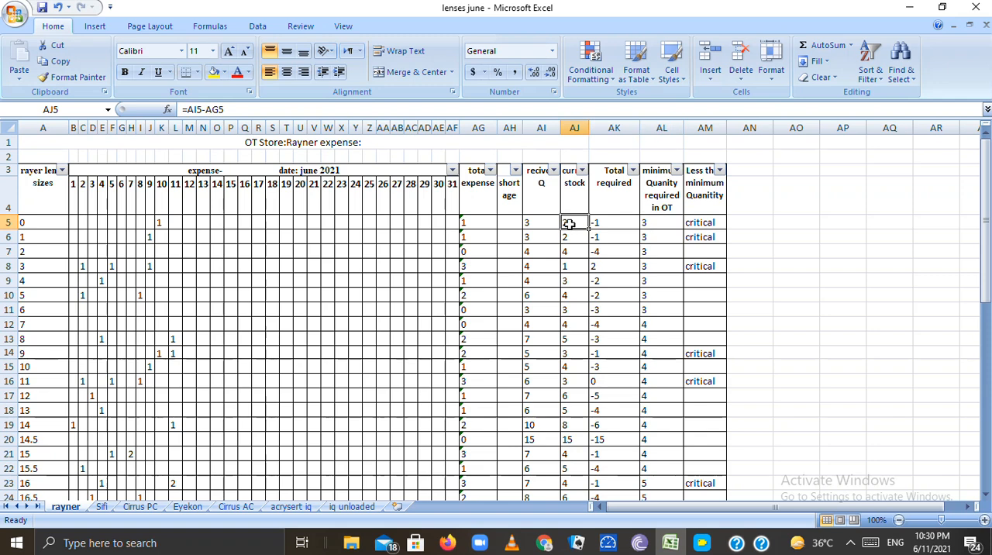
# Re-enter the less-than-minimum formula for lens size 0 as =IF(AJ5<AL5,"critical","")
pyautogui.click(699, 226)
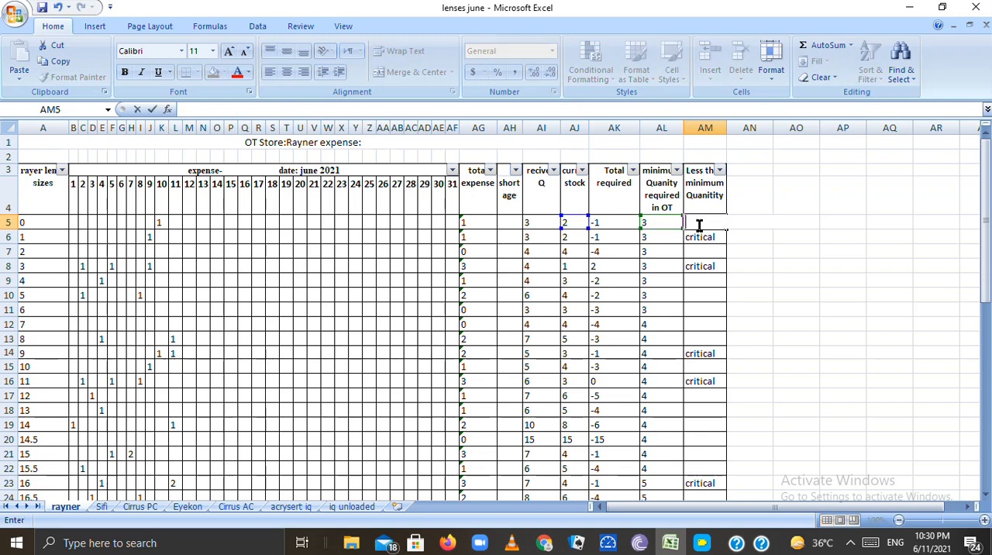
pyautogui.write('=')
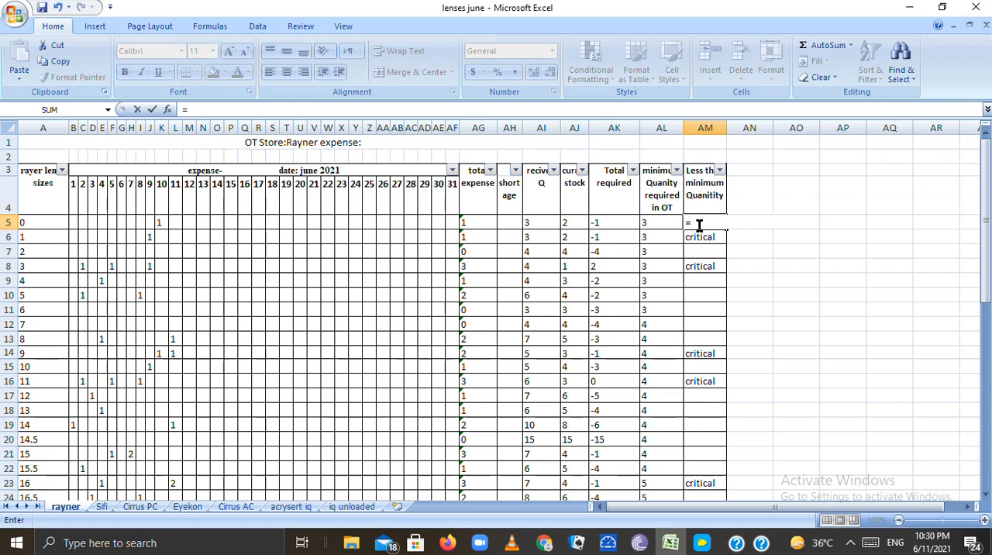
pyautogui.write('if')
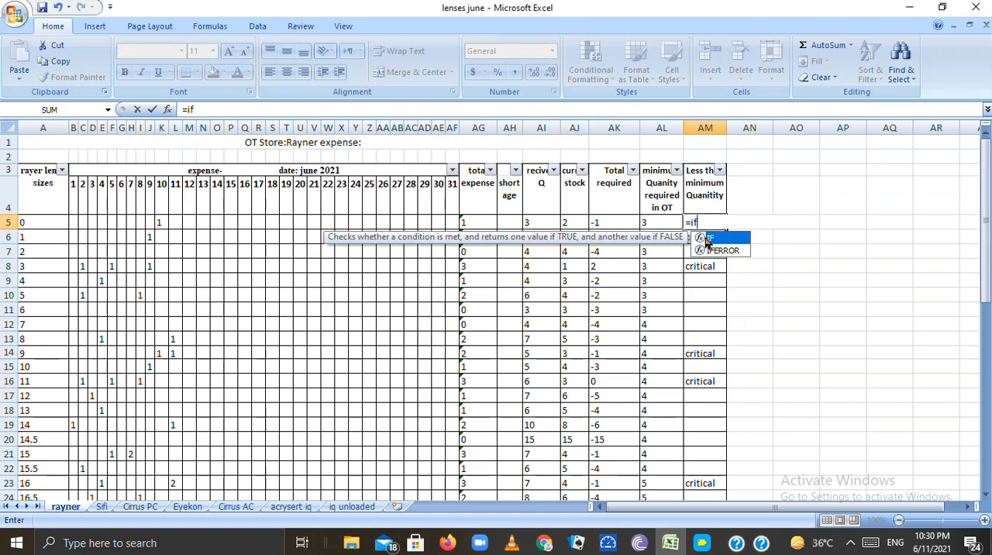
pyautogui.doubleClick(708, 240)
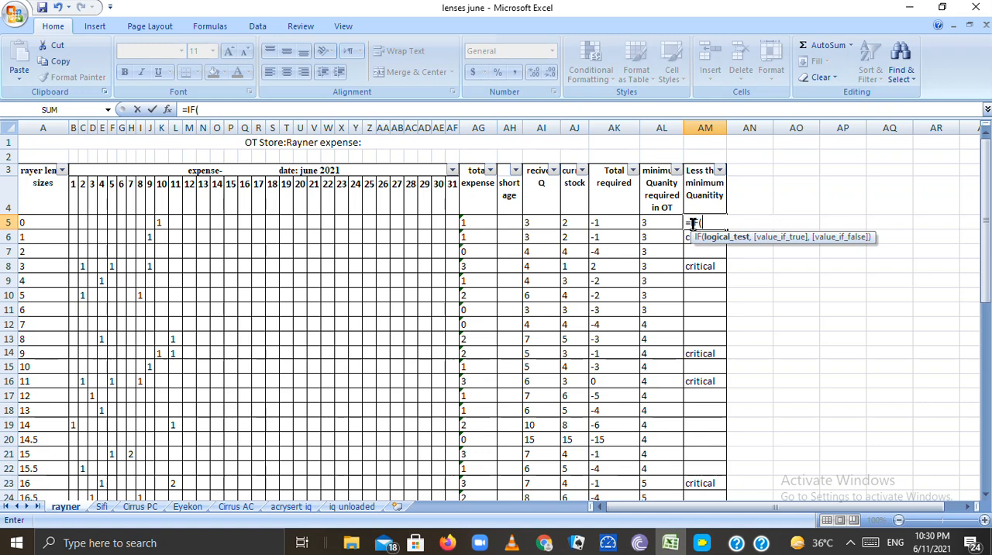
pyautogui.click(568, 222)
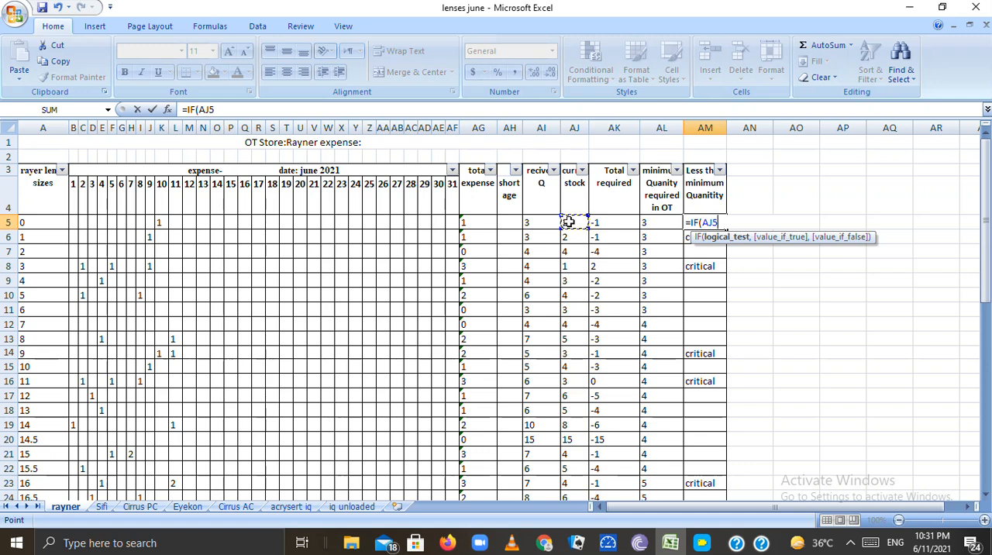
pyautogui.write('<')
pyautogui.click(656, 226)
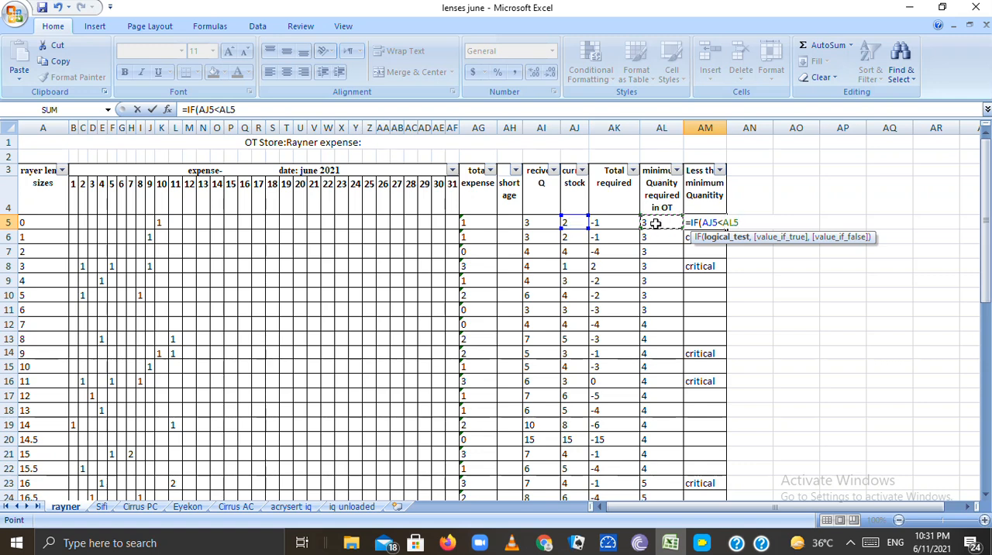
pyautogui.write(',')
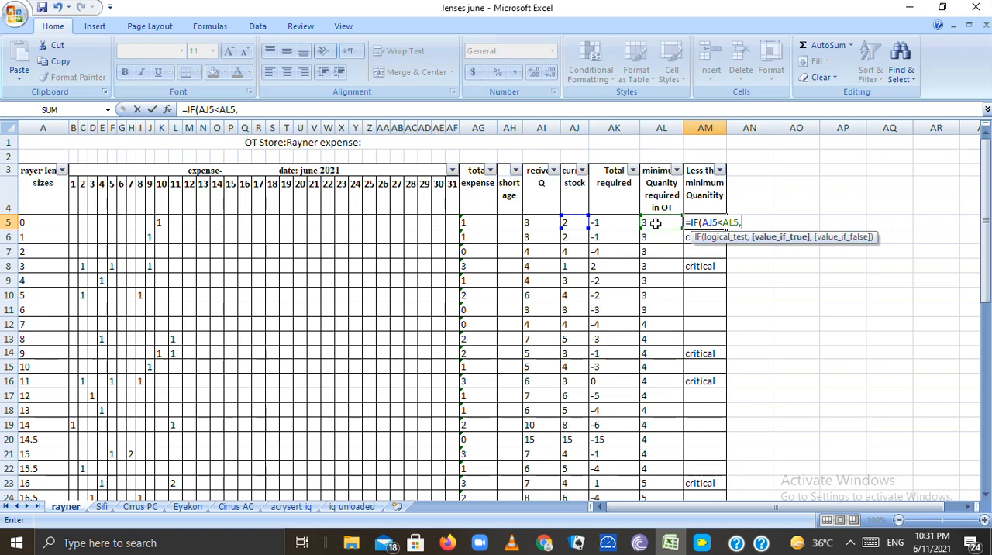
pyautogui.write('"critical",')
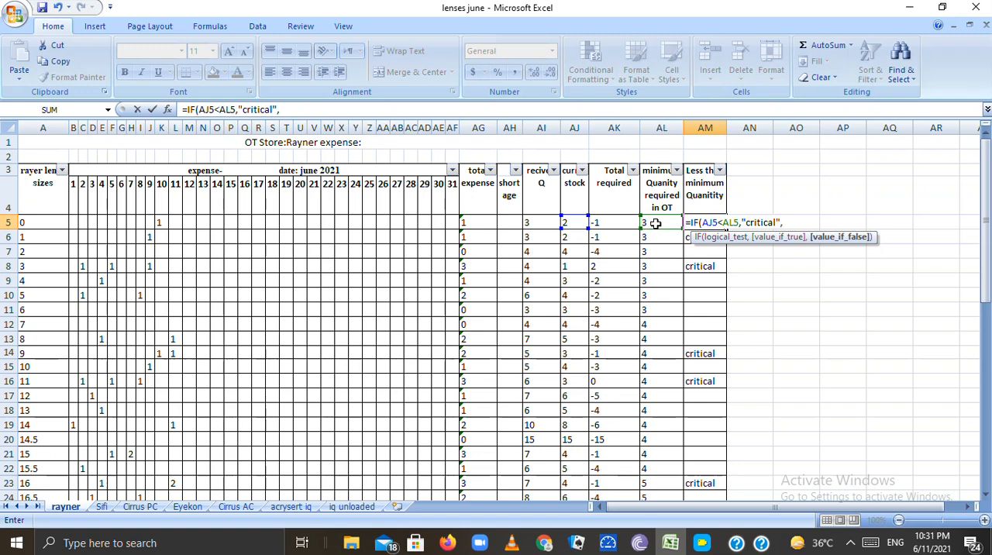
pyautogui.write('""')
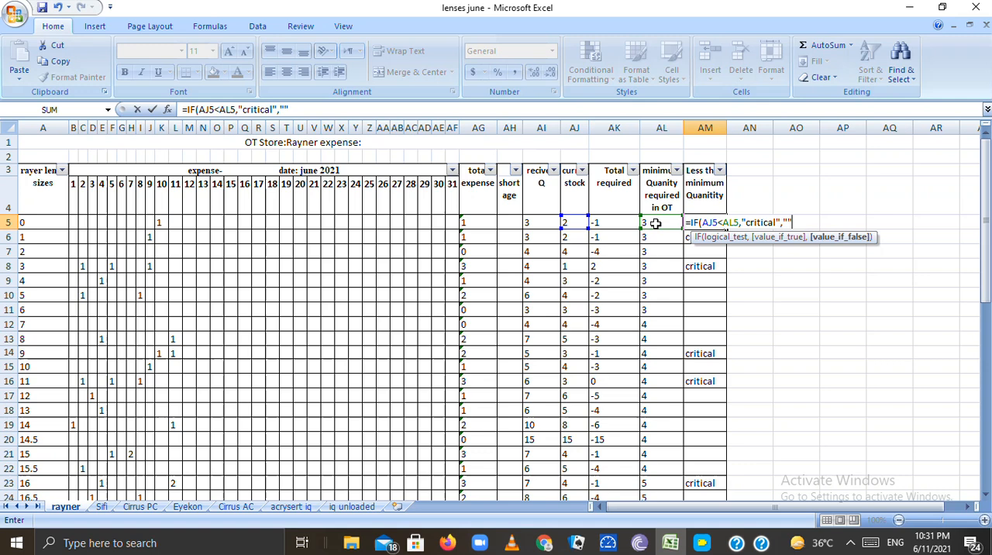
pyautogui.write(')')
pyautogui.press('Return')
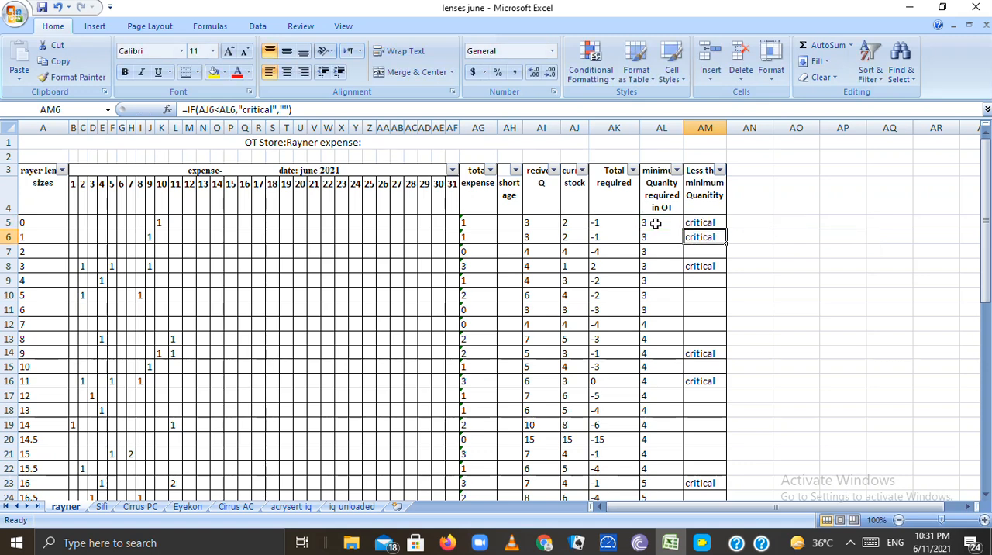
# Fill the less-than-minimum formula from lens size 0 down to lens size 9, covering AM5 to AM14
pyautogui.click(701, 223)
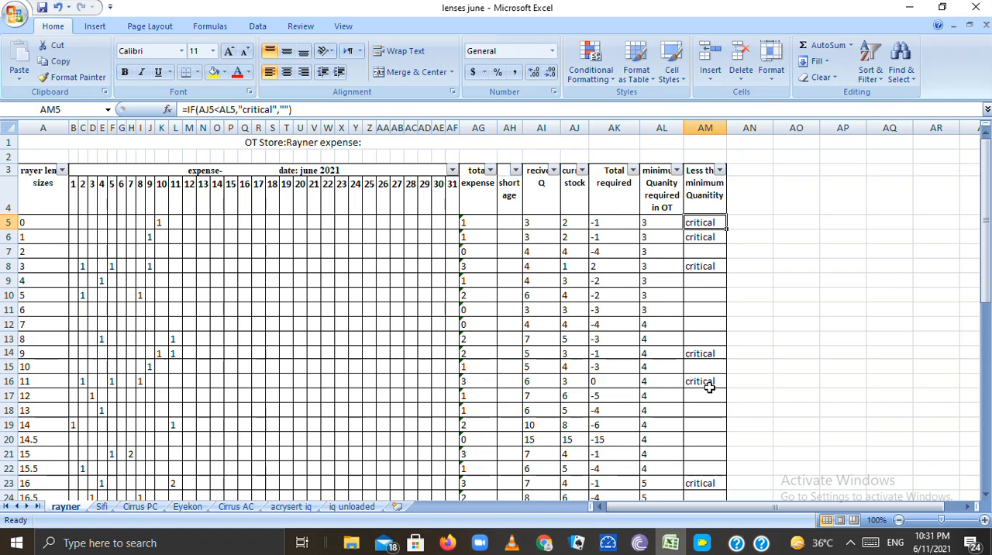
pyautogui.moveTo(727, 230); pyautogui.dragTo(711, 358)
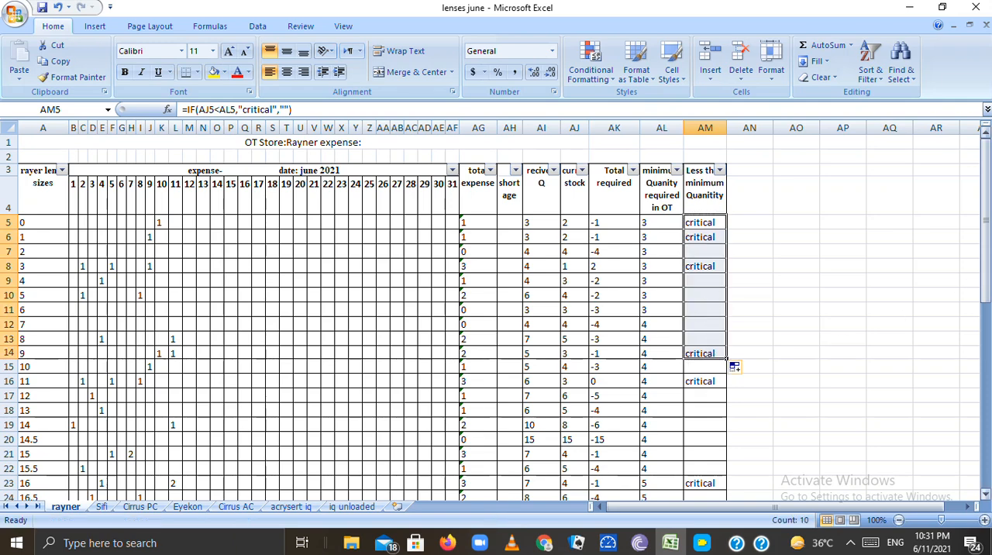
pyautogui.moveTo(987, 267)
pyautogui.mouseDown()
pyautogui.moveTo(987, 461)
pyautogui.moveTo(987, 277)
pyautogui.mouseUp()
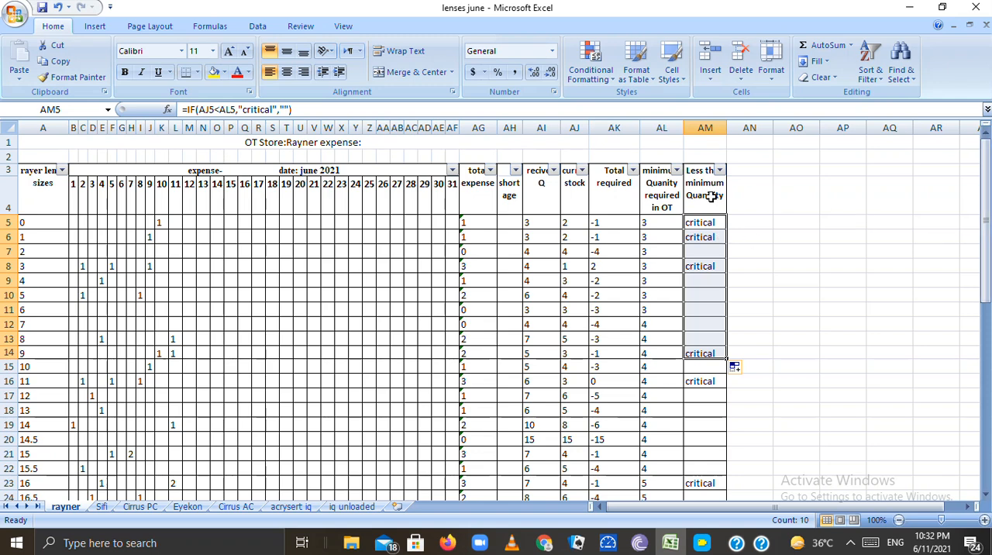
# Inspect the total required formula for lens size 1 and the column's conditional total in AK53
pyautogui.click(613, 235)
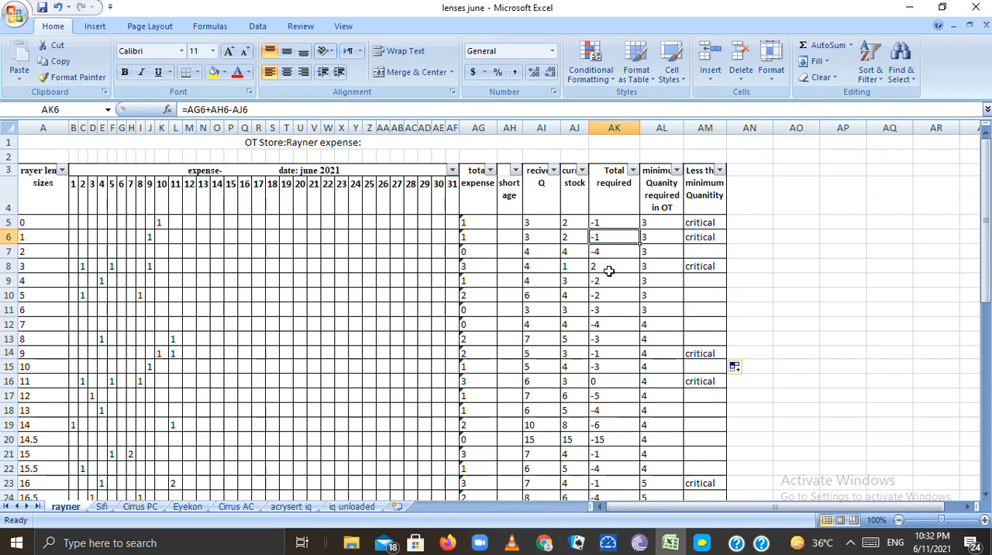
pyautogui.moveTo(987, 224); pyautogui.dragTo(983, 446)
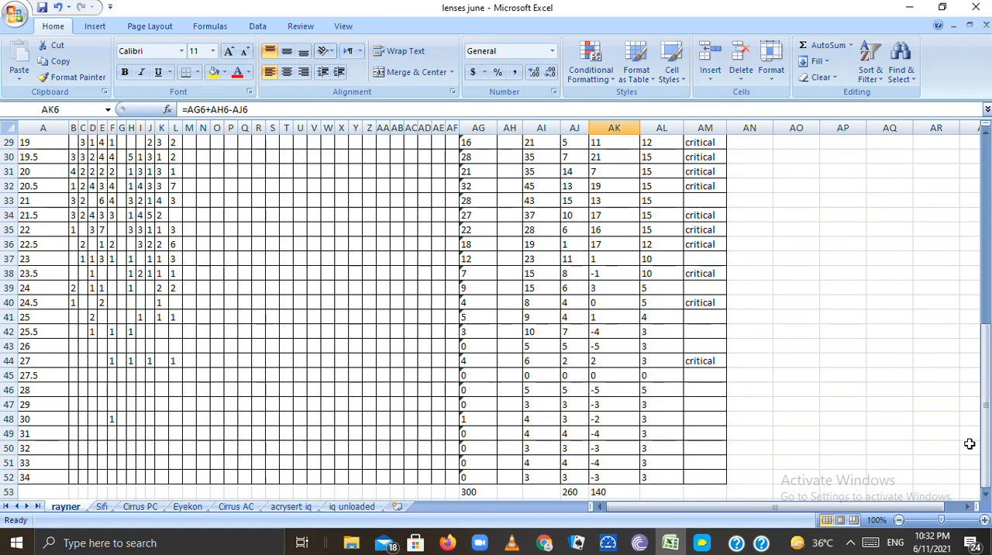
pyautogui.click(600, 491)
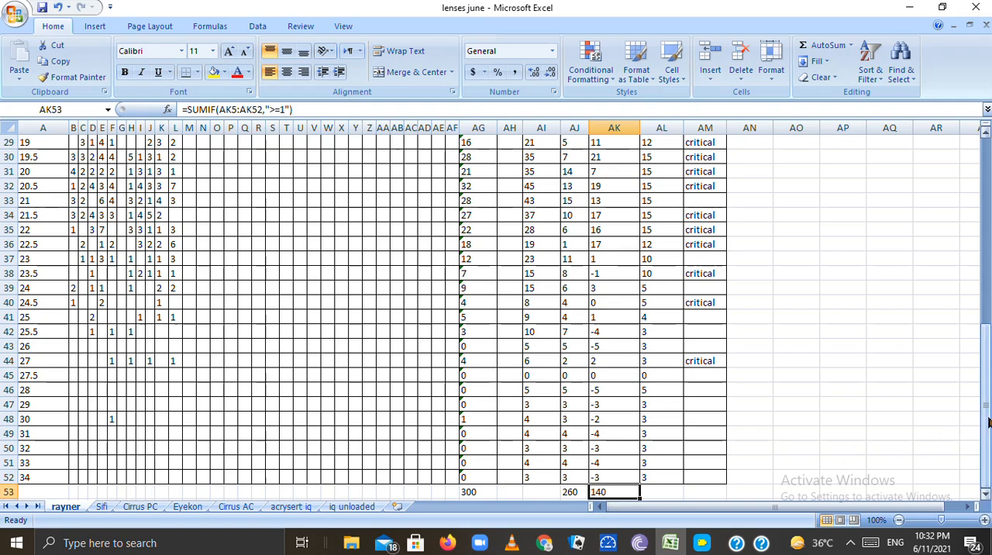
pyautogui.moveTo(986, 425)
pyautogui.mouseDown()
pyautogui.moveTo(734, 367)
pyautogui.moveTo(986, 428)
pyautogui.moveTo(984, 438)
pyautogui.mouseUp()
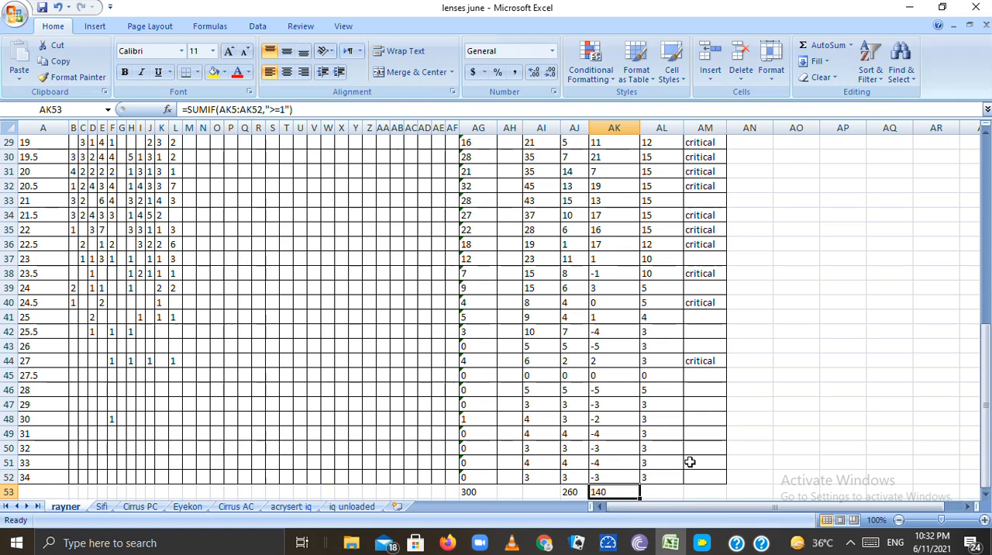
pyautogui.moveTo(986, 464); pyautogui.dragTo(986, 463)
# Clear the total required sum in AK53 and start a new SUMIF formula there
pyautogui.press('BackSpace')
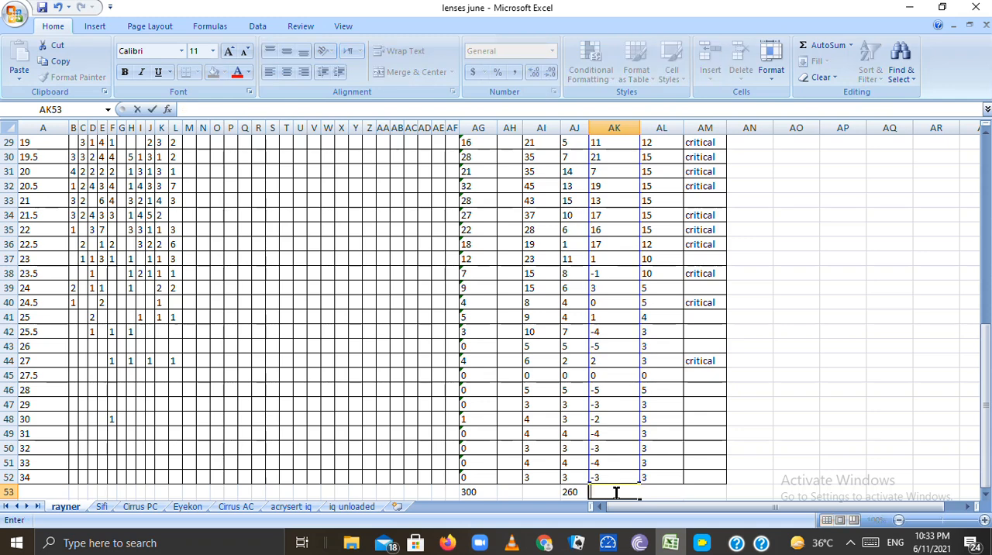
pyautogui.click(491, 535)
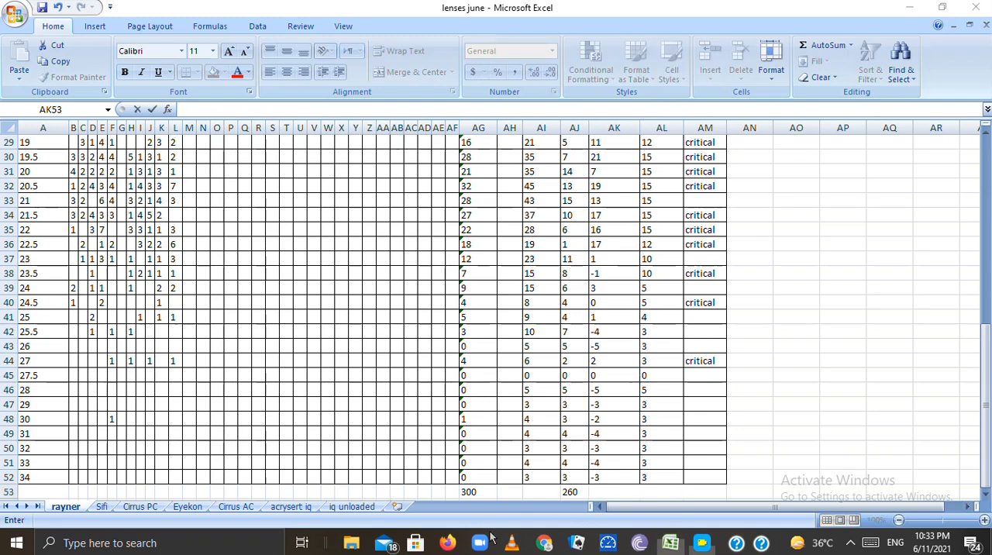
pyautogui.click(602, 490)
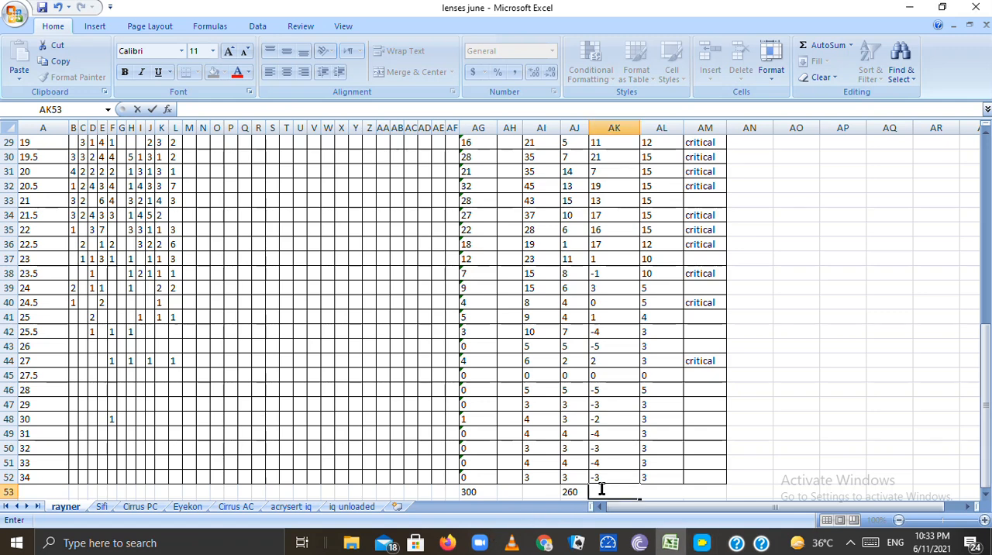
pyautogui.write('=')
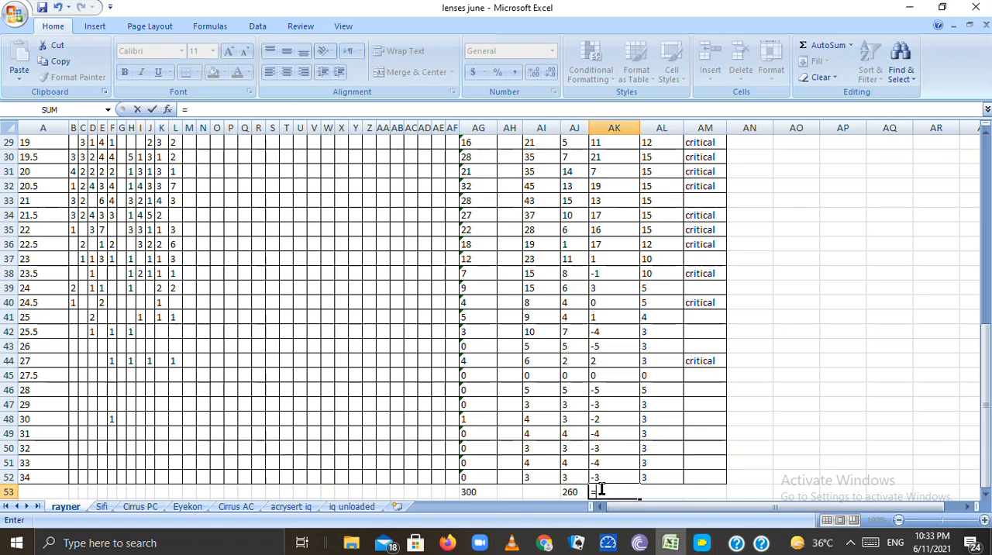
pyautogui.write('sum')
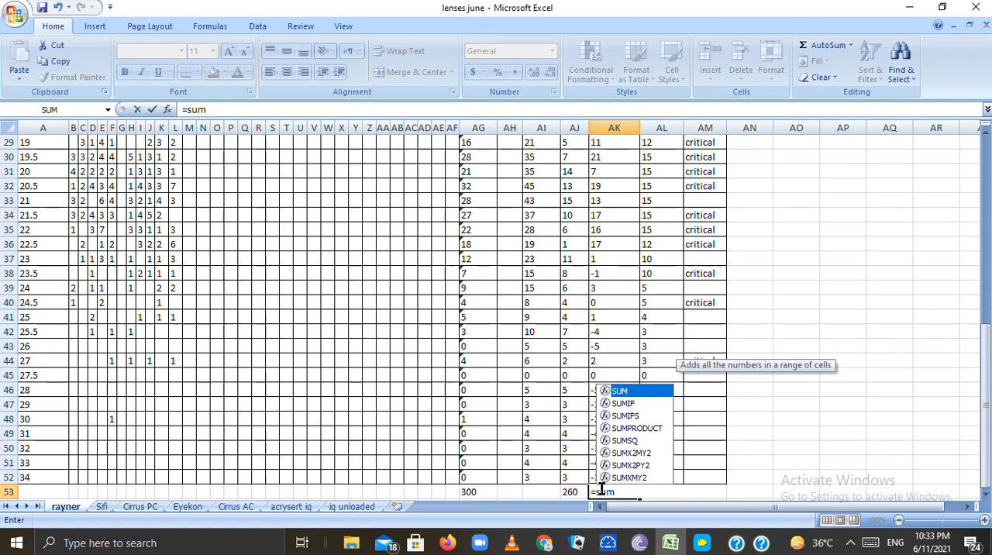
pyautogui.doubleClick(624, 403)
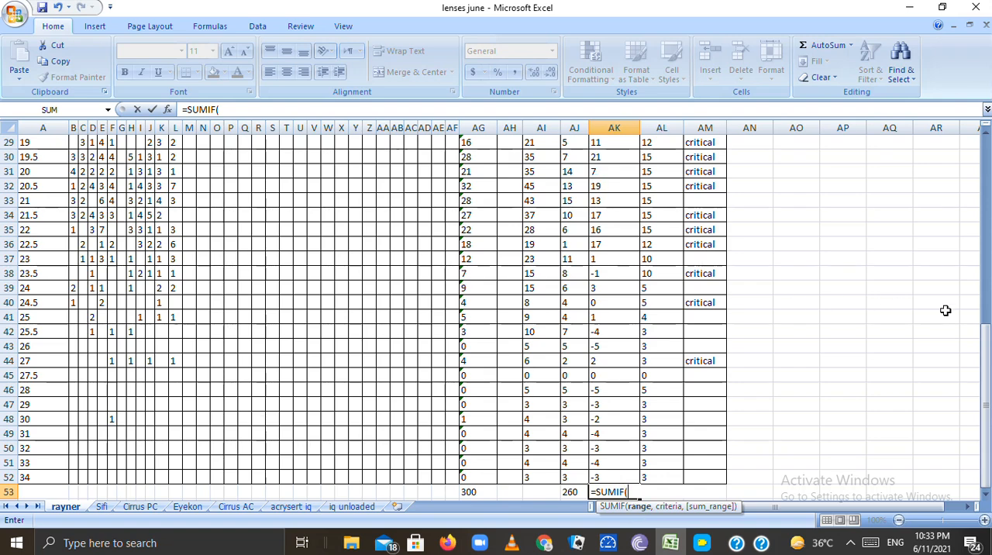
# Set the SUMIF range to the total required values of all lens sizes, AK5:AK52
pyautogui.moveTo(987, 361); pyautogui.dragTo(987, 172)
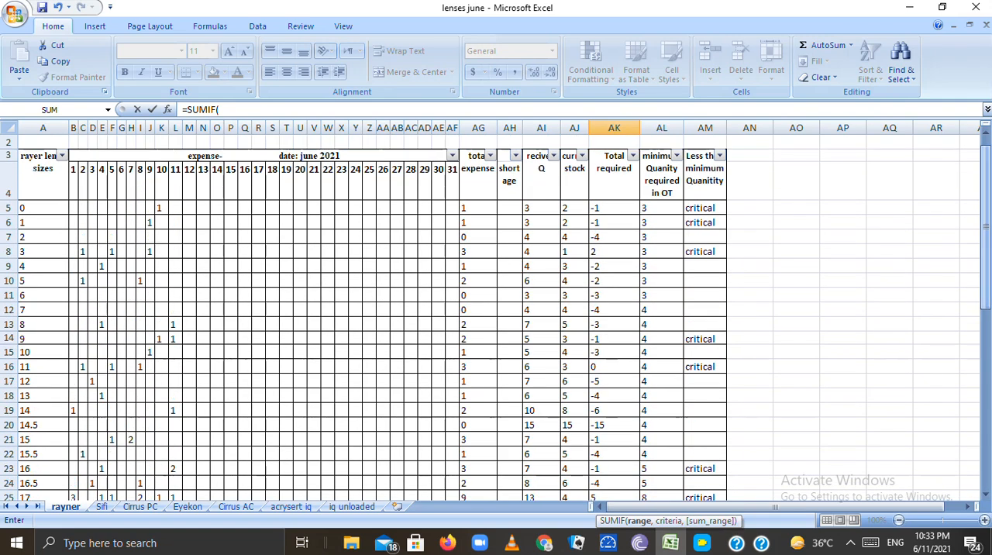
pyautogui.click(597, 212)
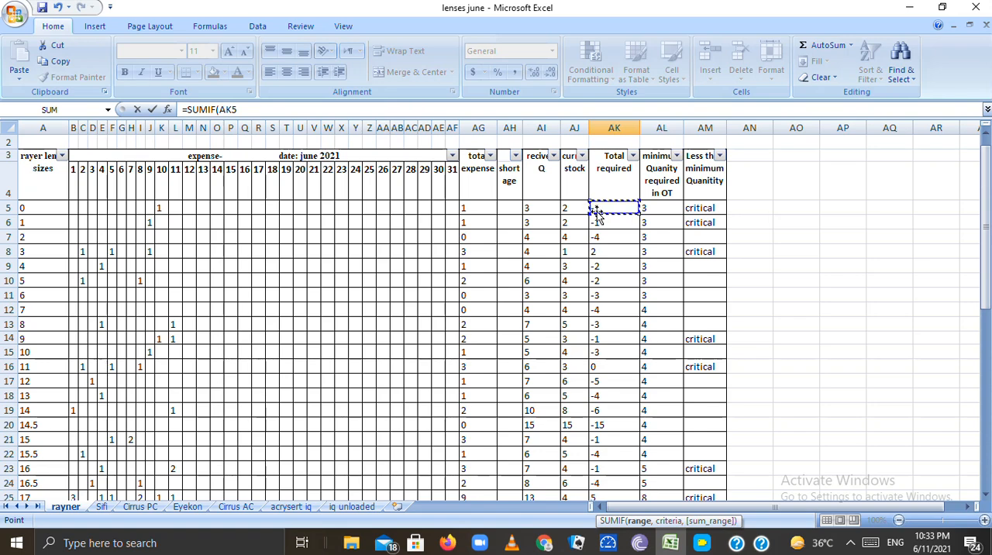
pyautogui.moveTo(597, 212); pyautogui.dragTo(620, 397)
pyautogui.hotkey('shift', 'Down')
pyautogui.hotkey('shift', 'Down')
pyautogui.hotkey('shift', 'Down')
pyautogui.hotkey('shift', 'Down')
pyautogui.hotkey('shift', 'Down')
pyautogui.hotkey('shift', 'Down')
pyautogui.hotkey('shift', 'Down')
pyautogui.hotkey('shift', 'Down')
pyautogui.hotkey('shift', 'Down')
pyautogui.hotkey('shift', 'Down')
pyautogui.hotkey('shift', 'Down')
pyautogui.hotkey('shift', 'Down')
pyautogui.hotkey('shift', 'Down')
pyautogui.hotkey('shift', 'Down')
pyautogui.hotkey('shift', 'Down')
pyautogui.hotkey('shift', 'Down')
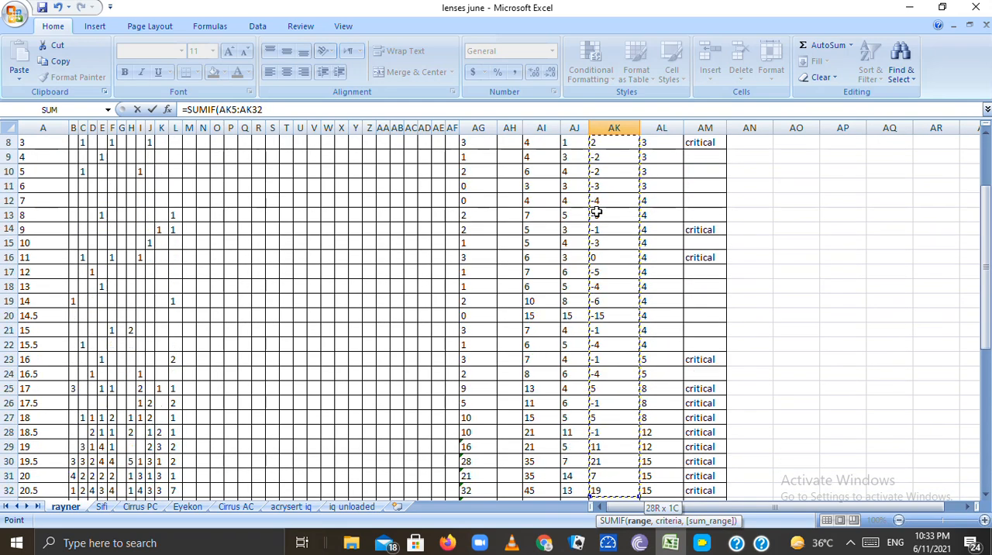
pyautogui.hotkey('shift', 'Down')
pyautogui.hotkey('shift', 'Down')
pyautogui.hotkey('shift', 'Down')
pyautogui.hotkey('shift', 'Down')
pyautogui.hotkey('shift', 'Down')
pyautogui.hotkey('shift', 'Down')
pyautogui.hotkey('shift', 'Down')
pyautogui.hotkey('shift', 'Down')
pyautogui.hotkey('shift', 'Down')
pyautogui.hotkey('shift', 'Down')
pyautogui.hotkey('shift', 'Down')
pyautogui.hotkey('shift', 'Down')
pyautogui.hotkey('shift', 'Down')
pyautogui.hotkey('shift', 'Down')
pyautogui.hotkey('shift', 'Down')
pyautogui.hotkey('shift', 'Down')
pyautogui.hotkey('shift', 'Down')
pyautogui.hotkey('shift', 'Down')
pyautogui.hotkey('shift', 'Down')
pyautogui.hotkey('shift', 'Down')
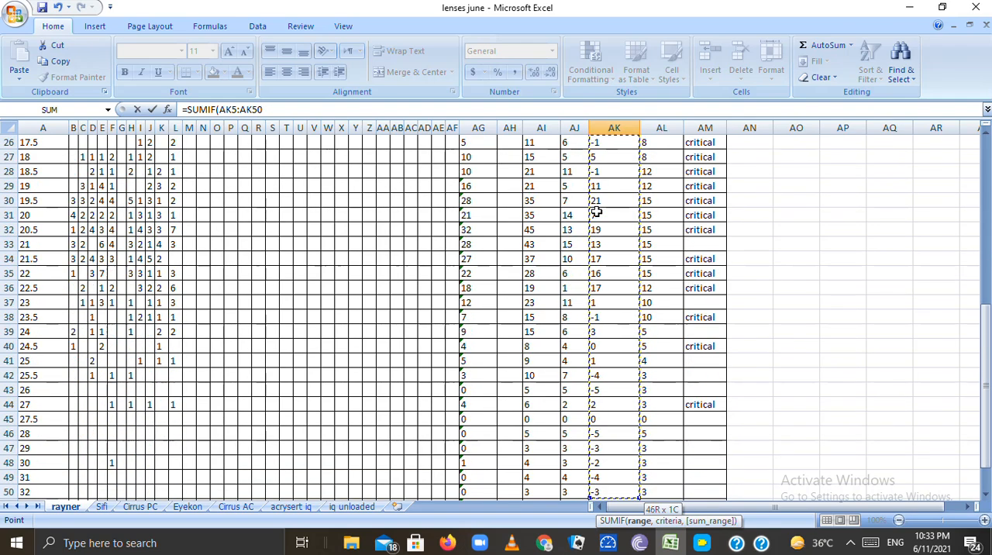
pyautogui.moveTo(614, 502)
pyautogui.mouseDown()
pyautogui.moveTo(614, 332)
pyautogui.moveTo(614, 362)
pyautogui.mouseUp()
pyautogui.hotkey('shift', 'Down')
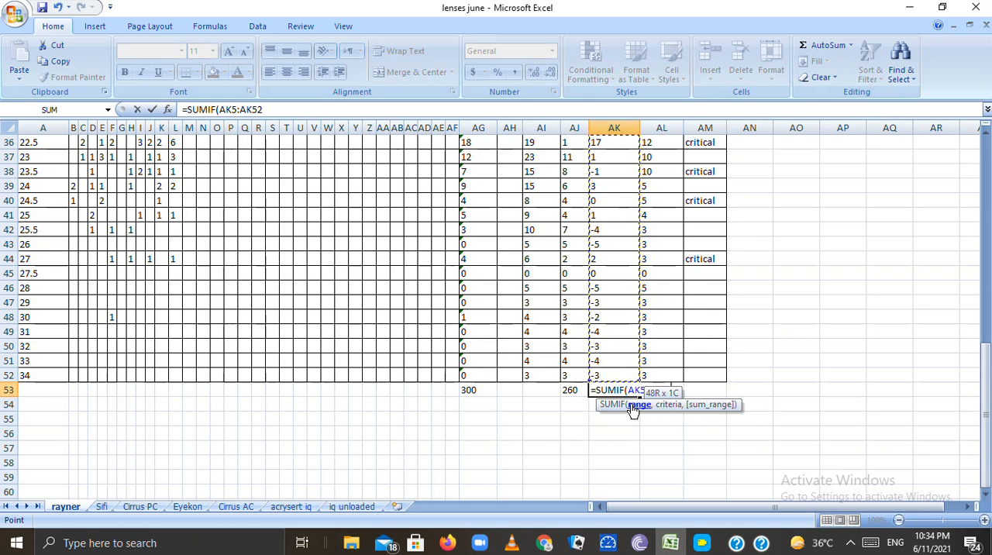
# Add the criterion ">=1" to complete and enter the formula =SUMIF(AK5:AK52,">=1")
pyautogui.write(',')
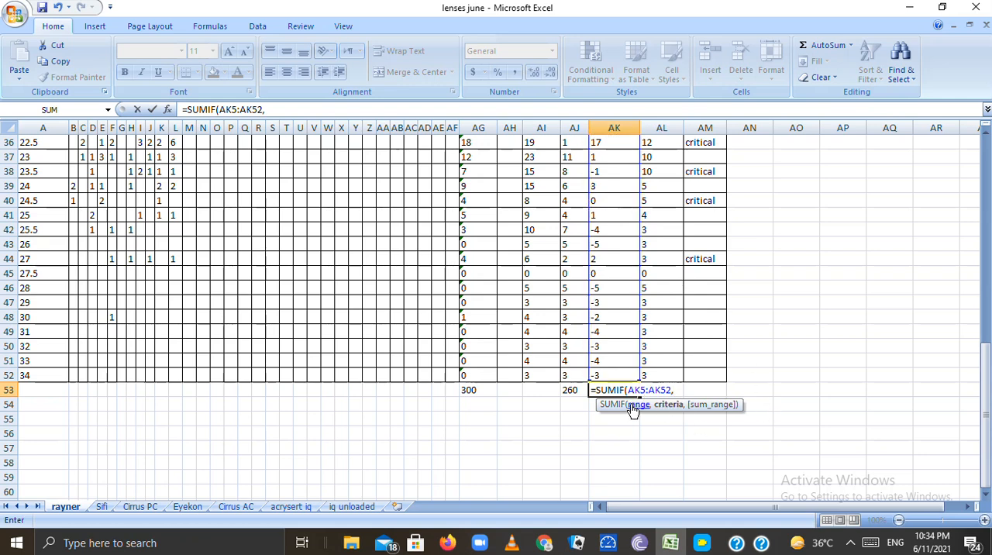
pyautogui.write('"')
pyautogui.write('>=1')
pyautogui.write('")')
pyautogui.press('Return')
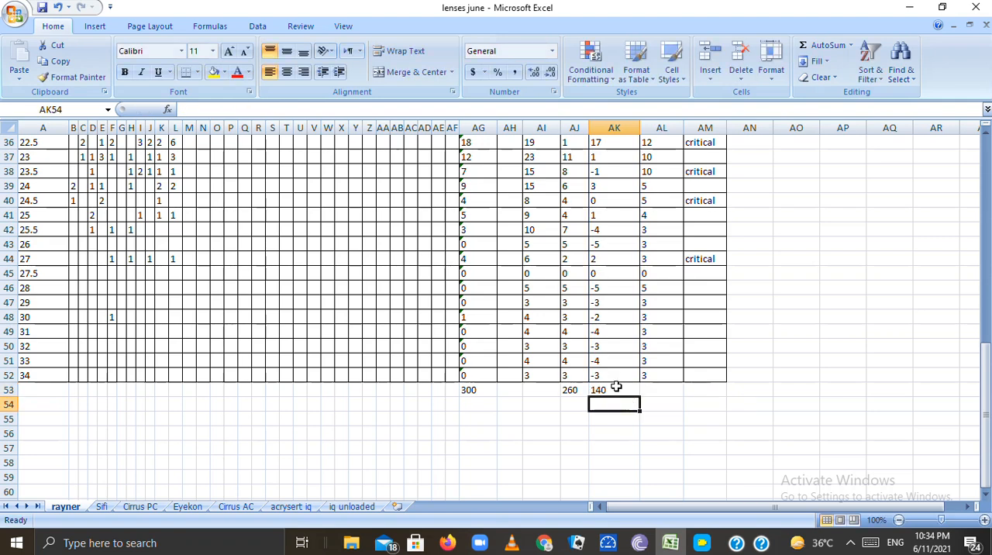
# Examine the SUMIF formula in AK53 that totals the total required column
pyautogui.click(614, 389)
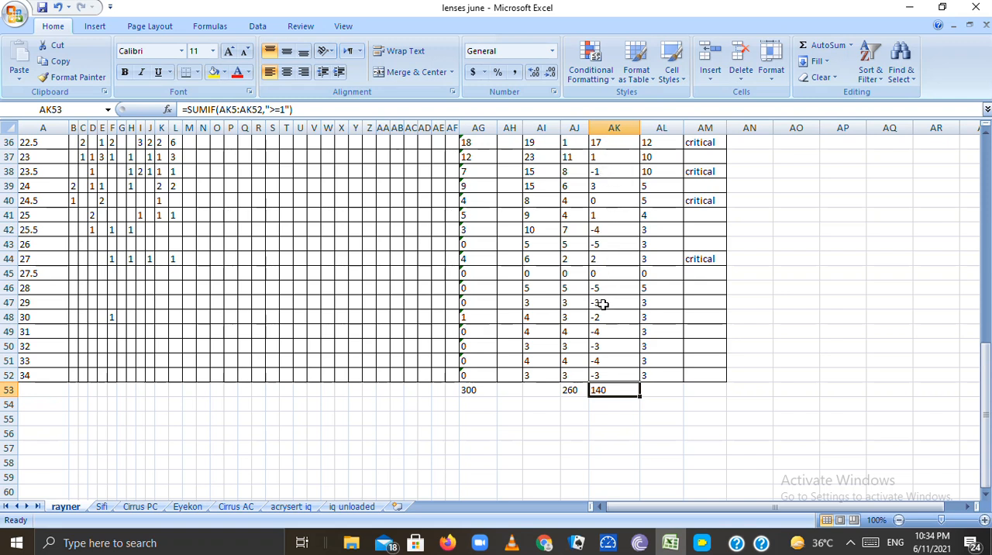
pyautogui.click(605, 404)
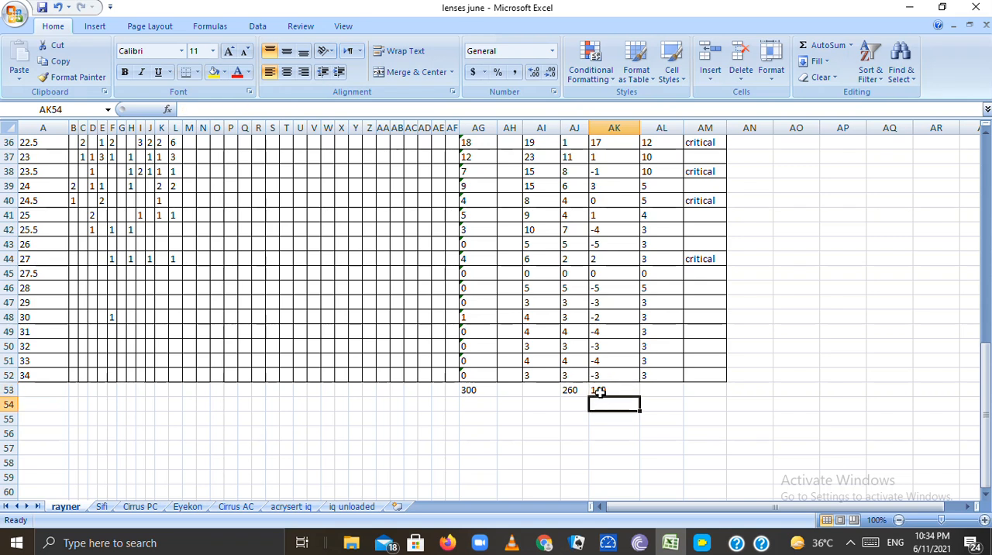
pyautogui.click(599, 390)
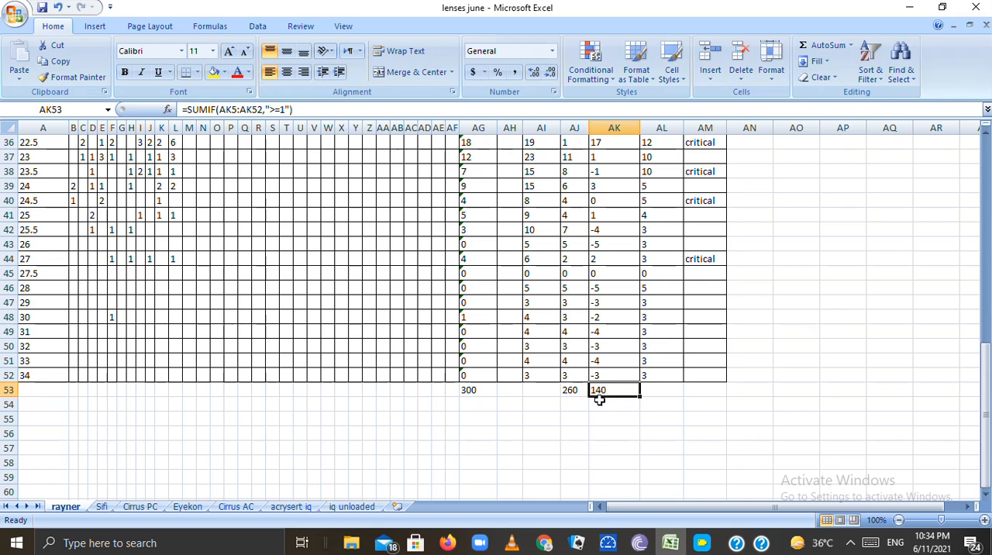
pyautogui.click(598, 403)
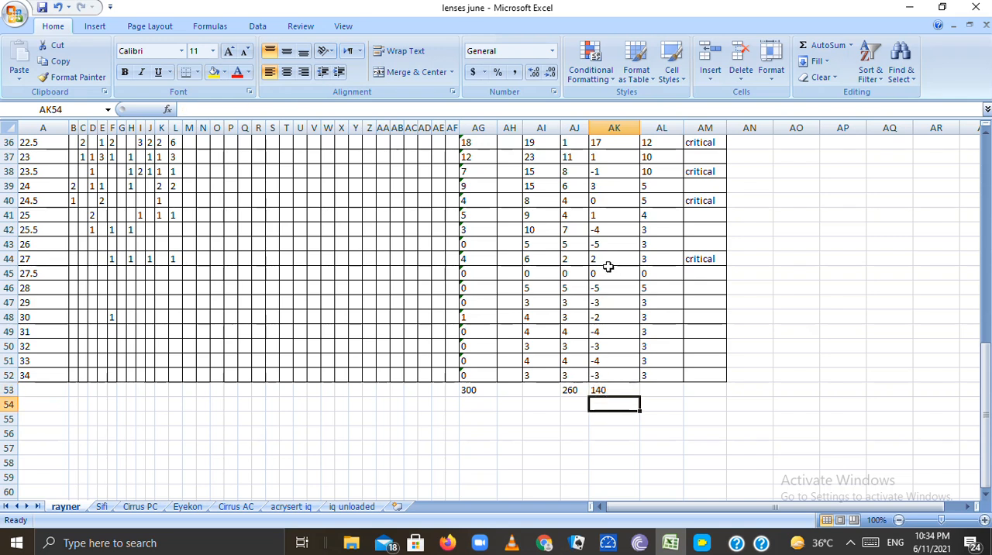
pyautogui.click(599, 390)
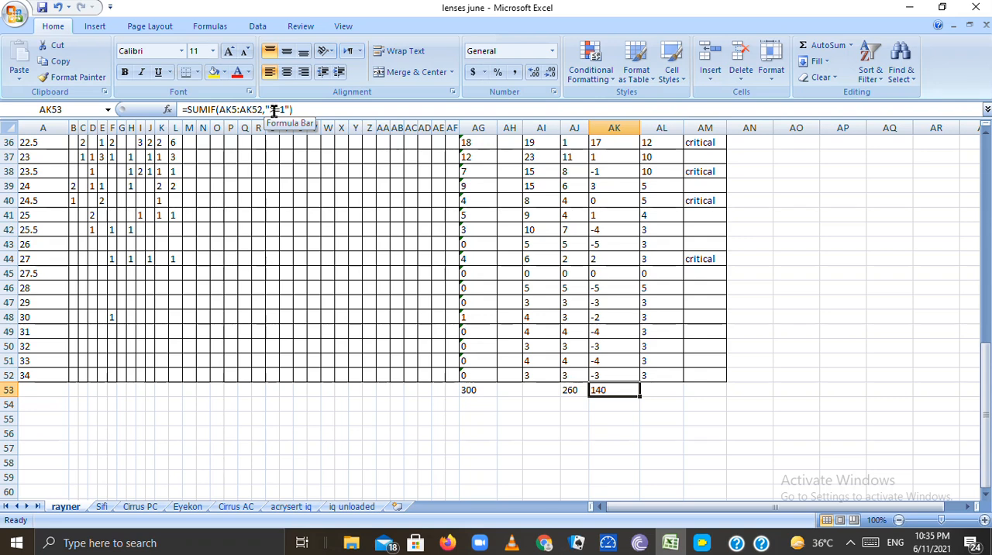
# Change the criterion of the SUMIF formula in AK53 to "<=1"
pyautogui.doubleClick(609, 390)
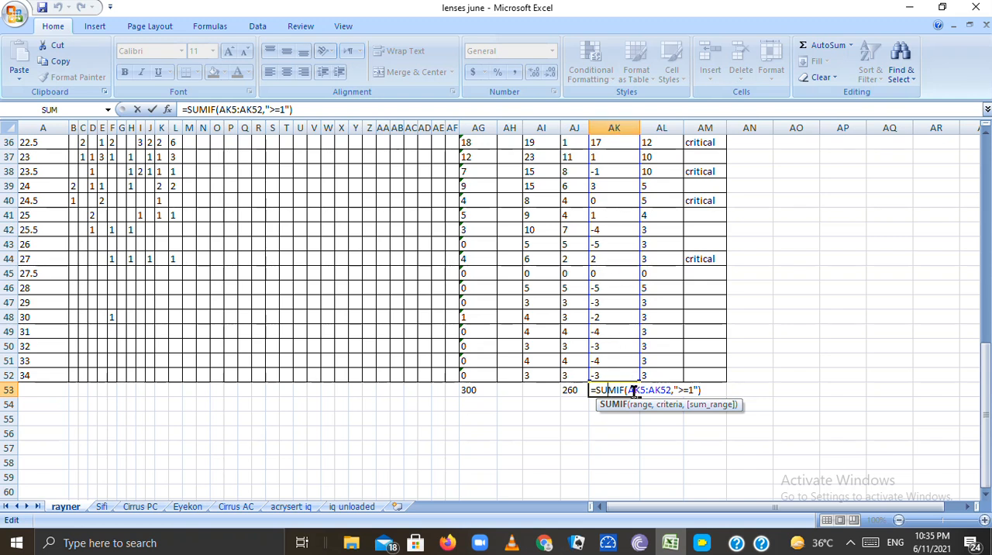
pyautogui.click(683, 390)
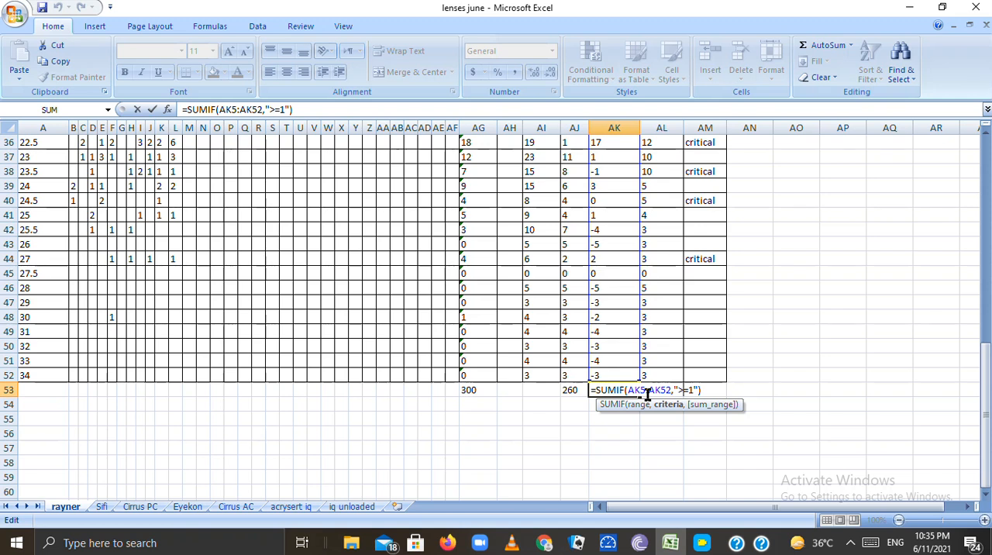
pyautogui.press('BackSpace')
pyautogui.write('<')
pyautogui.press('Return')
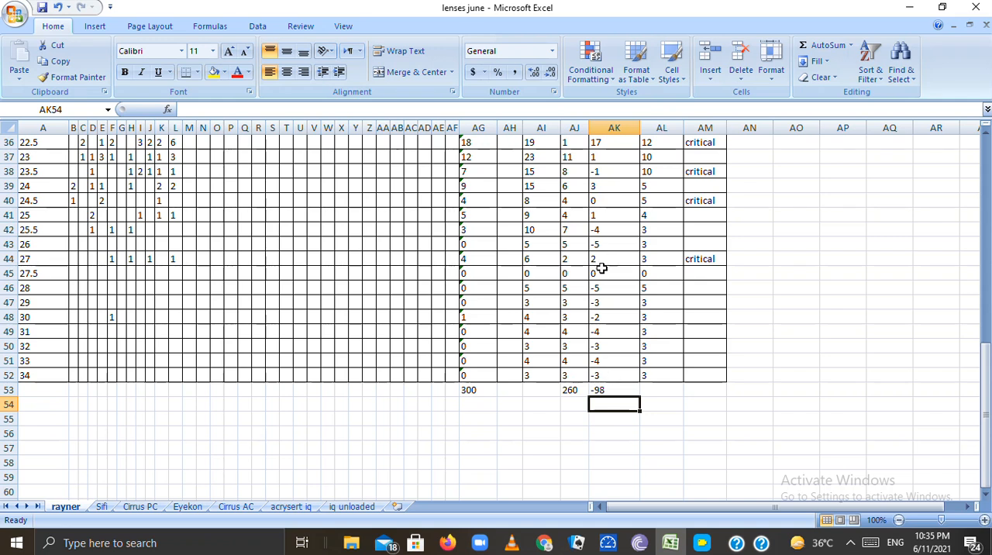
# Undo the criterion change in the total required SUMIF formula
pyautogui.click(608, 390)
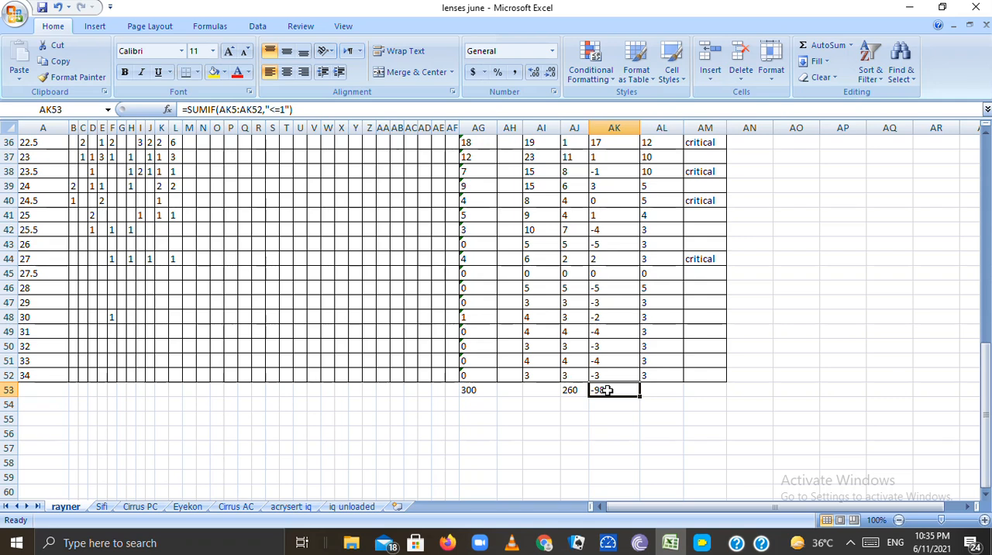
pyautogui.hotkey('ctrl', 'z')
pyautogui.click(608, 404)
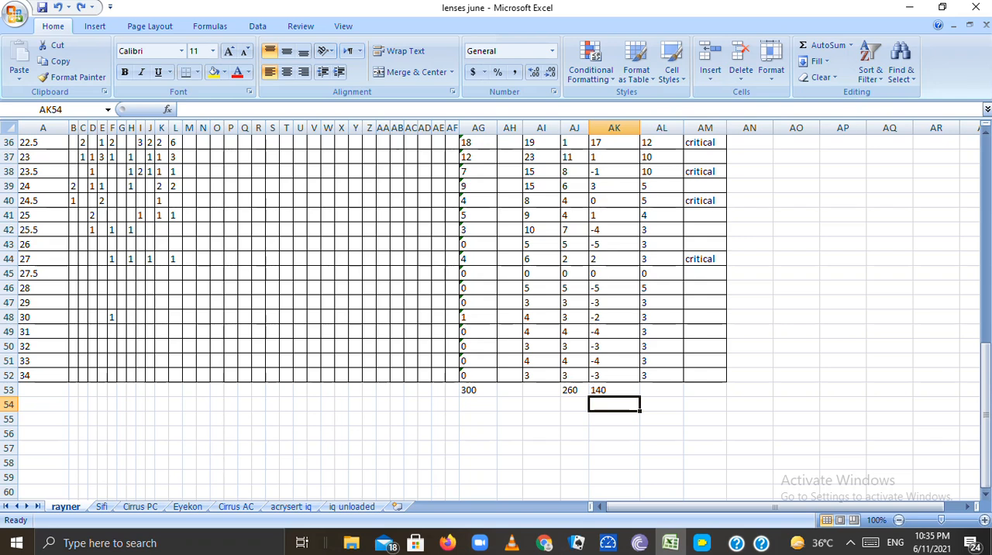
# Review the lens table and examine the total expense sum formula in AG53 without changing it
pyautogui.moveTo(986, 400); pyautogui.dragTo(987, 395)
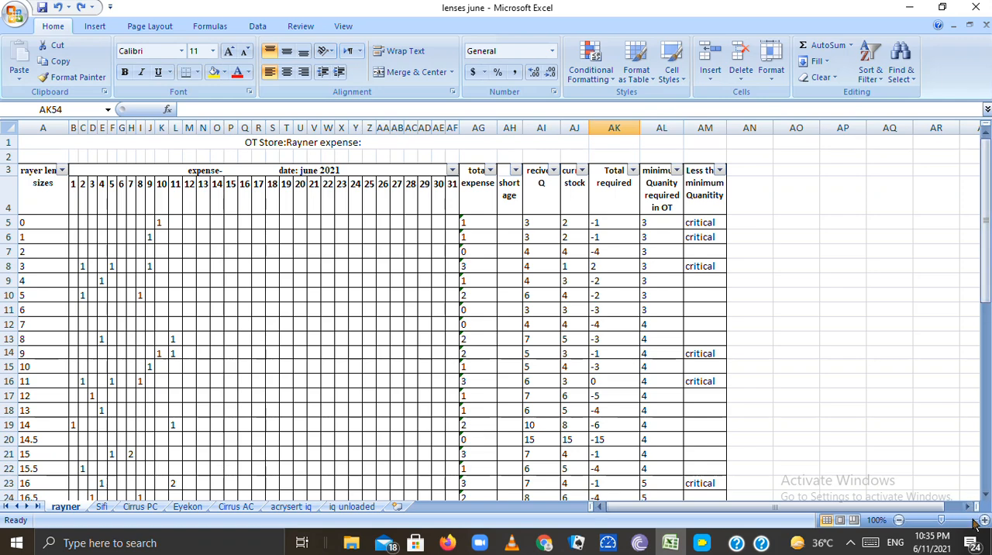
pyautogui.moveTo(985, 300); pyautogui.dragTo(982, 479)
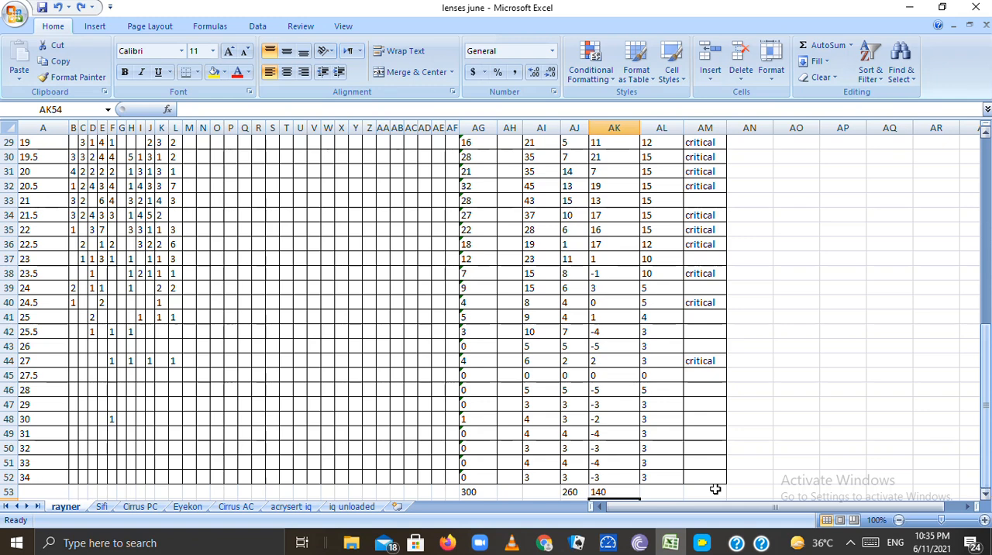
pyautogui.click(469, 491)
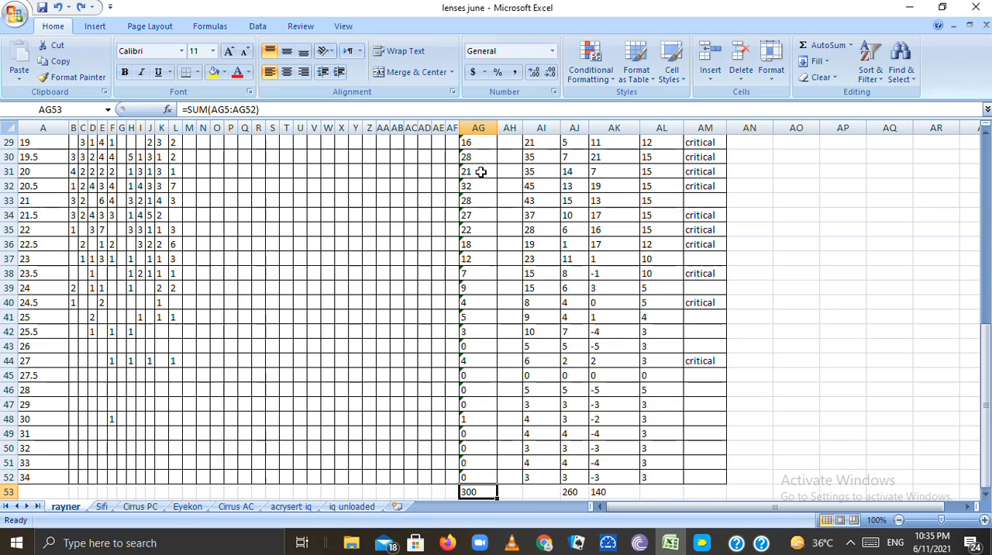
pyautogui.doubleClick(480, 492)
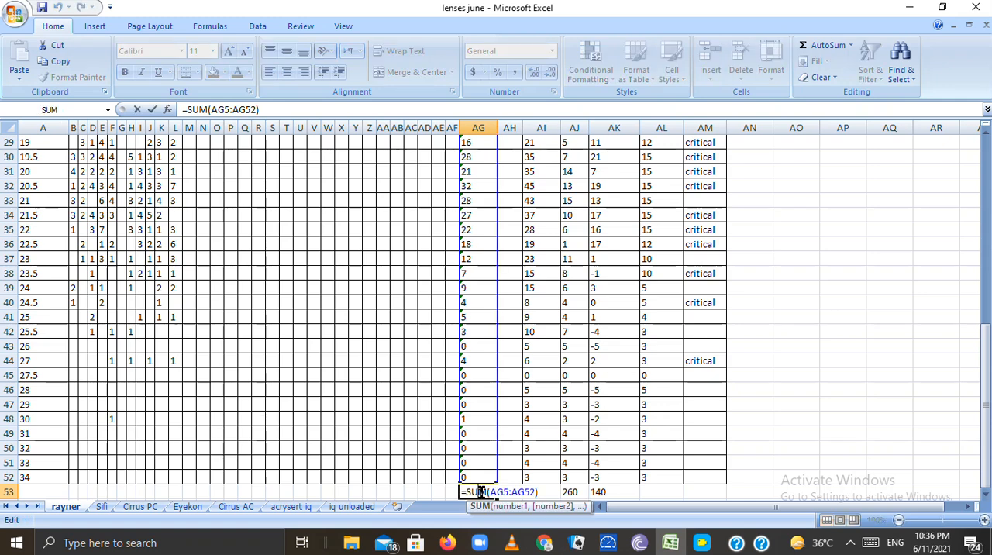
pyautogui.click(503, 468)
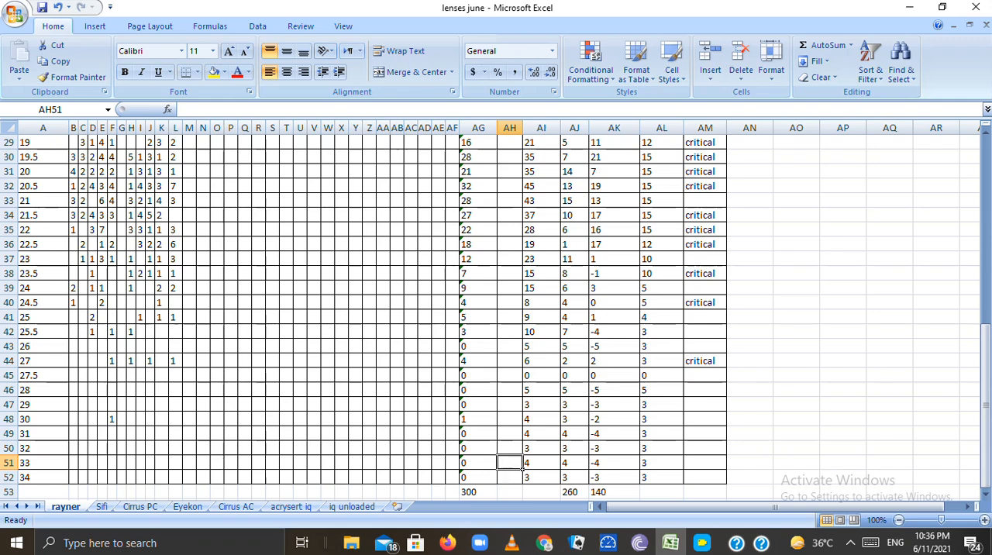
pyautogui.moveTo(987, 404); pyautogui.dragTo(987, 223)
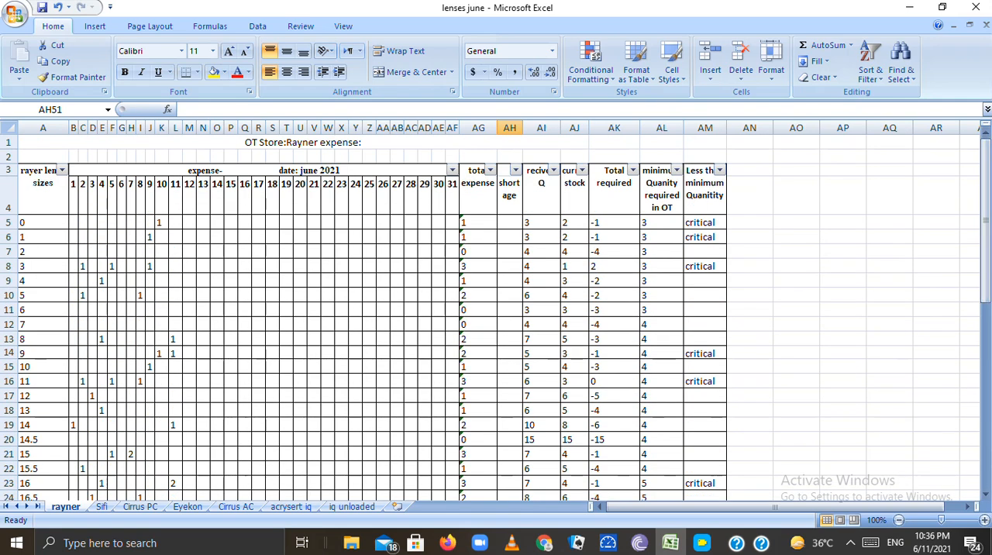